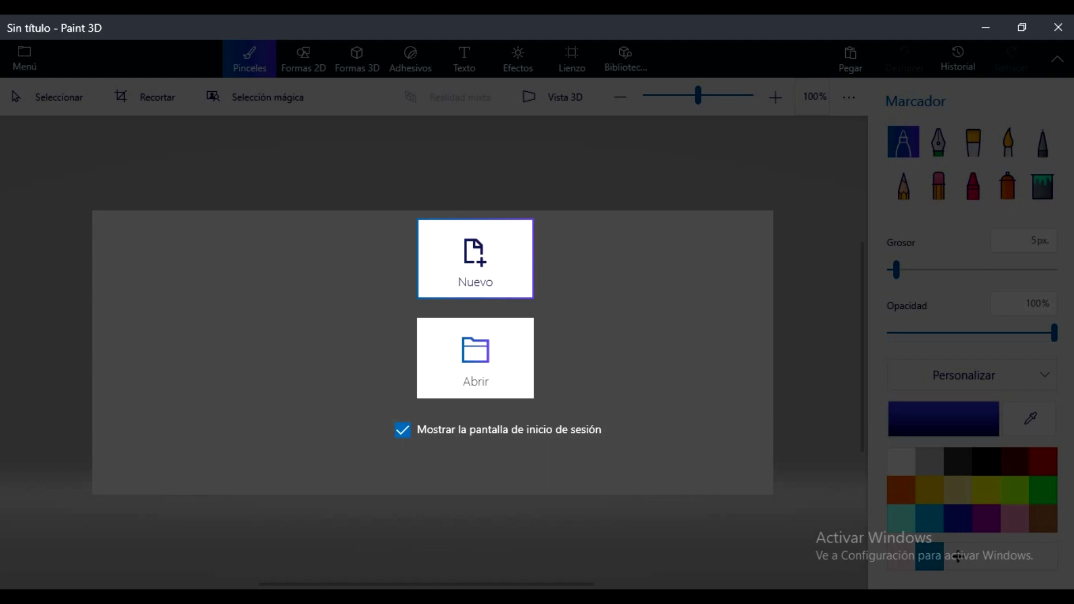
Step: Create a new project and resize its canvas to 512 px wide and 152 px high, leaving the aspect ratio unlocked
{"action": "left_click", "coordinate": [472, 263]}
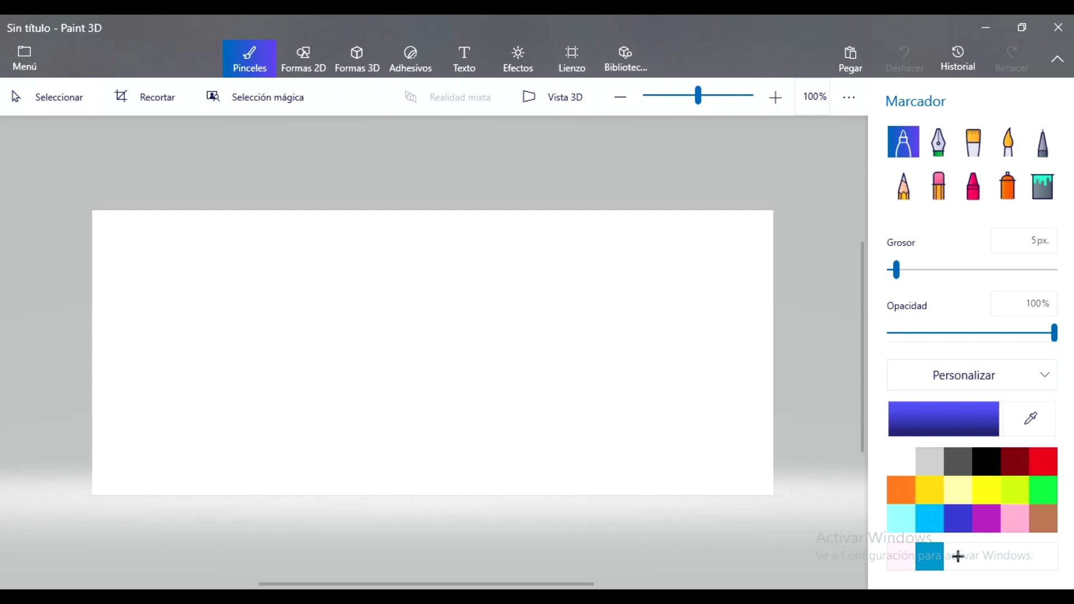
{"action": "left_click", "coordinate": [571, 58]}
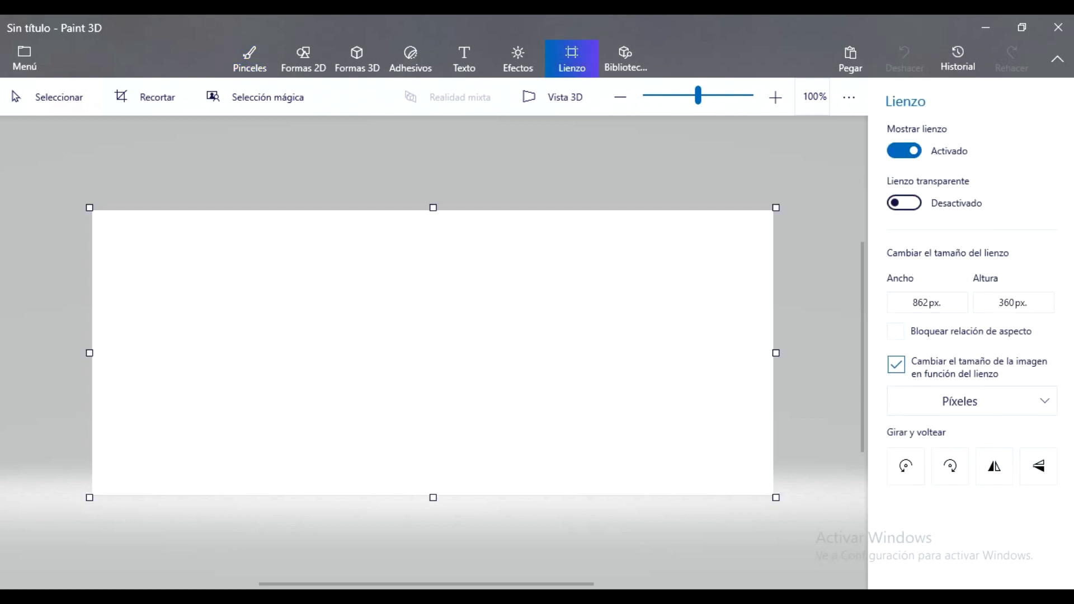
{"action": "left_click", "coordinate": [894, 332]}
{"action": "left_click", "coordinate": [895, 331]}
{"action": "double_click", "coordinate": [920, 302]}
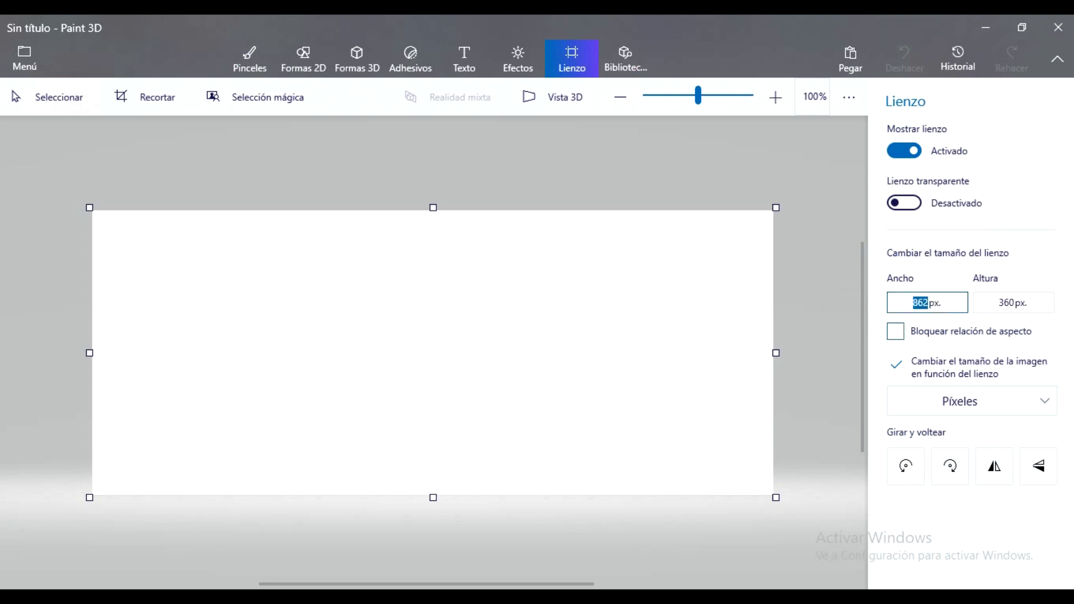
{"action": "type", "text": "512"}
{"action": "key", "text": "Tab"}
{"action": "type", "text": "152"}
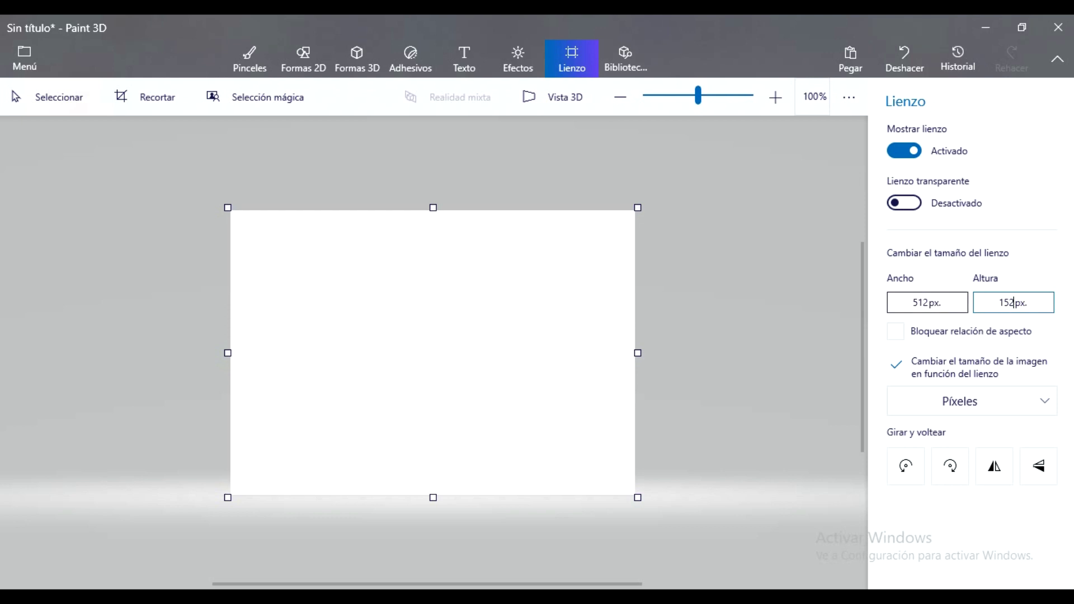
{"action": "key", "text": "Return"}
Step: Set the canvas height to 512 px and make the canvas transparent
{"action": "double_click", "coordinate": [920, 303]}
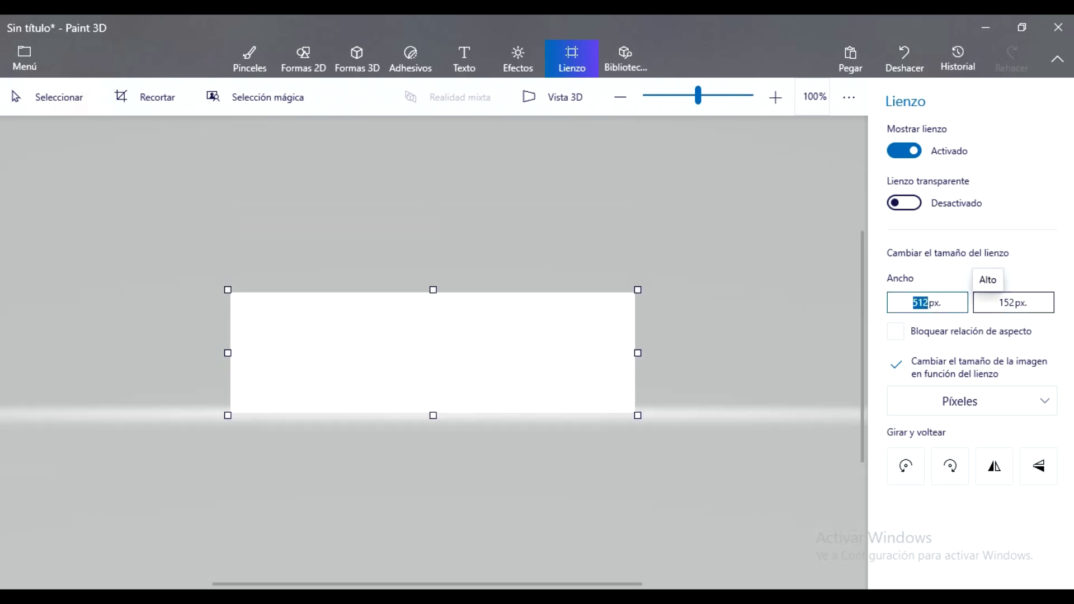
{"action": "left_click", "coordinate": [1006, 303]}
{"action": "type", "text": "512"}
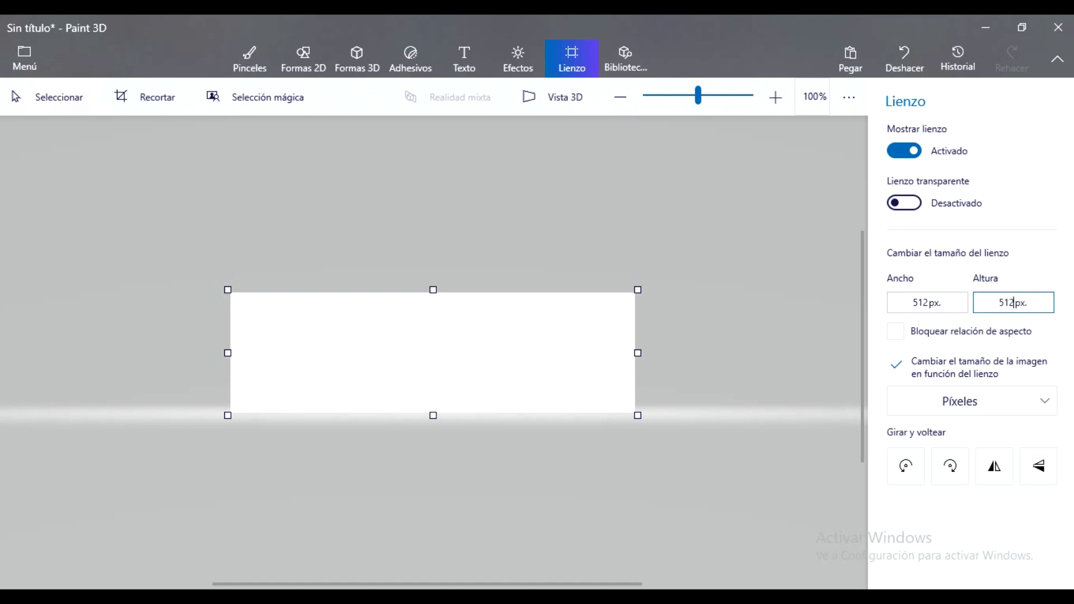
{"action": "key", "text": "Return"}
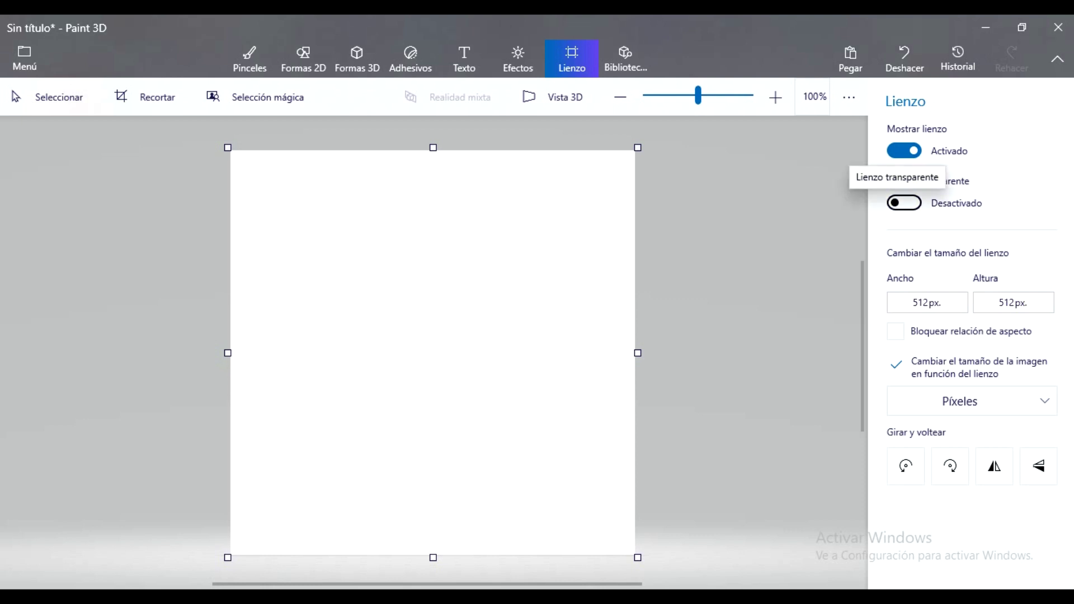
{"action": "left_click", "coordinate": [904, 202]}
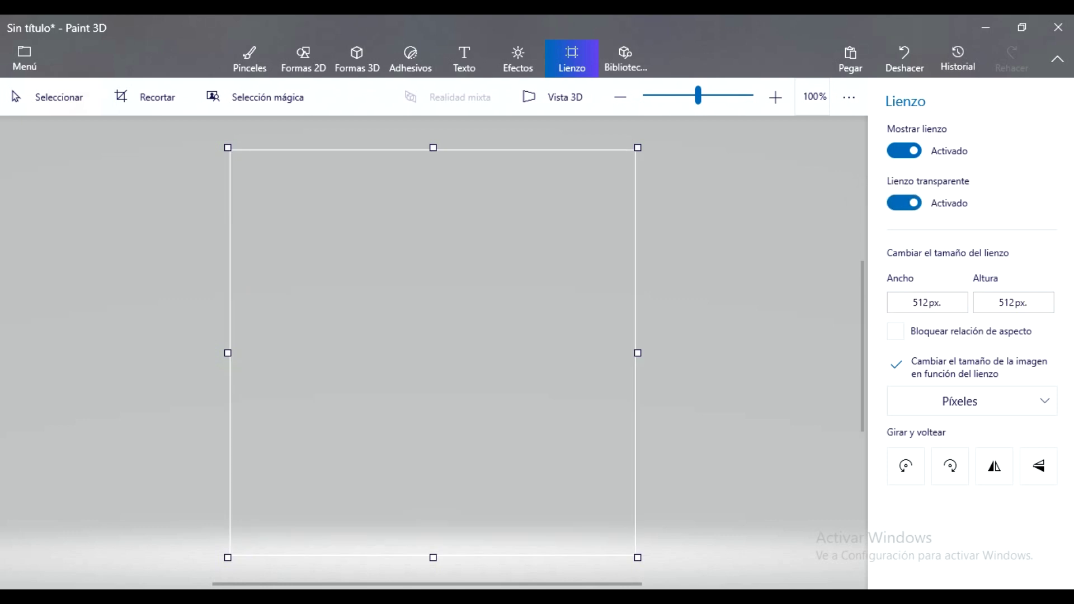
Step: Draw a five-point curve on the canvas and move its points to form a large C shape opening to the right
{"action": "left_click", "coordinate": [303, 59]}
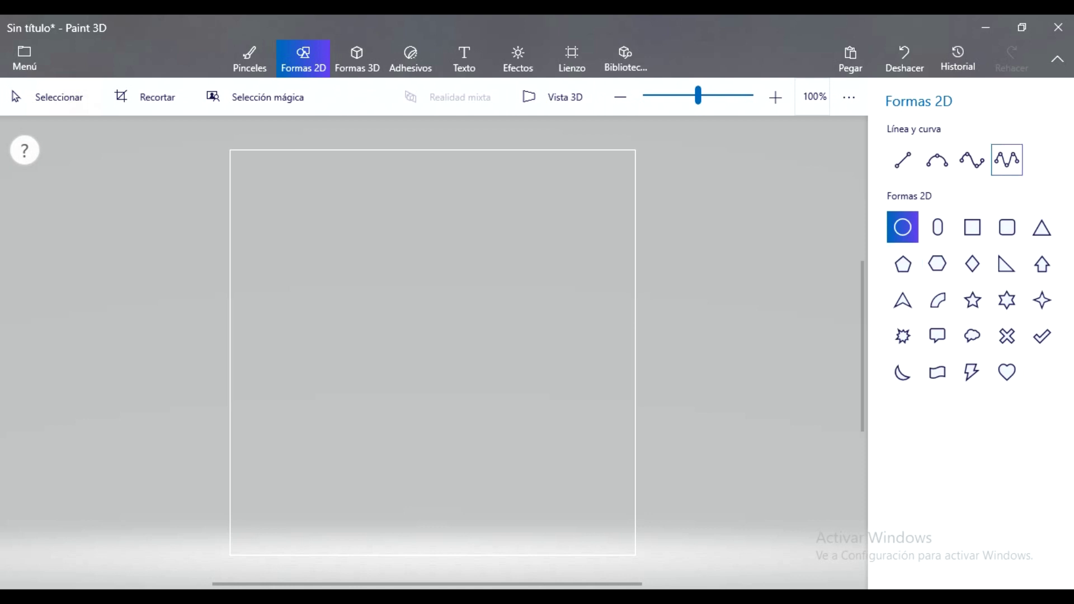
{"action": "left_click", "coordinate": [1007, 160]}
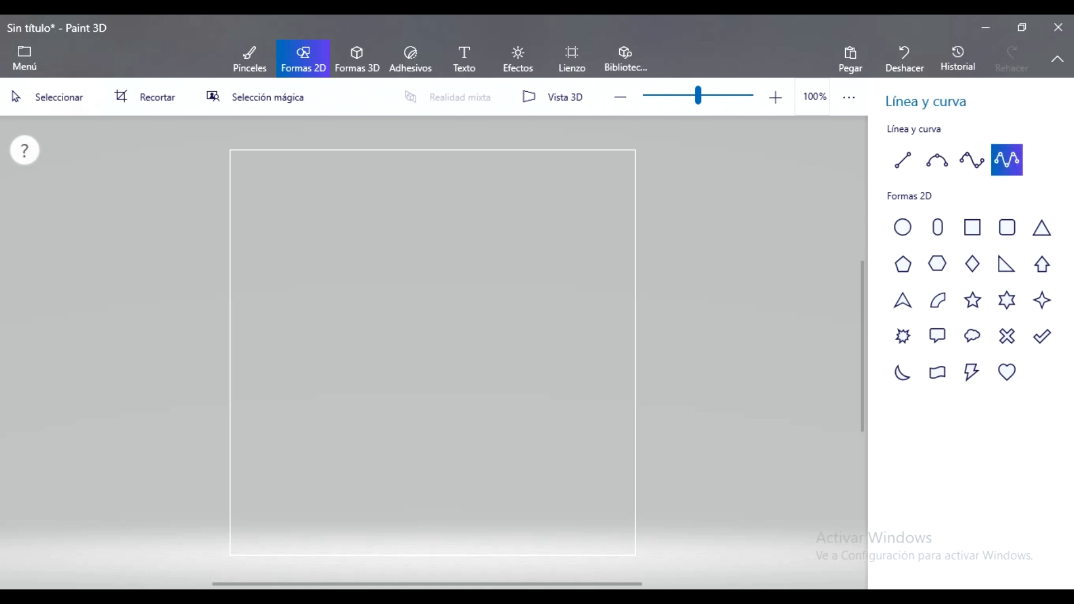
{"action": "mouse_move", "coordinate": [587, 218]}
{"action": "left_mouse_down"}
{"action": "mouse_move", "coordinate": [582, 444]}
{"action": "mouse_move", "coordinate": [544, 518]}
{"action": "mouse_move", "coordinate": [319, 544]}
{"action": "mouse_move", "coordinate": [534, 520]}
{"action": "mouse_move", "coordinate": [572, 535]}
{"action": "left_mouse_up"}
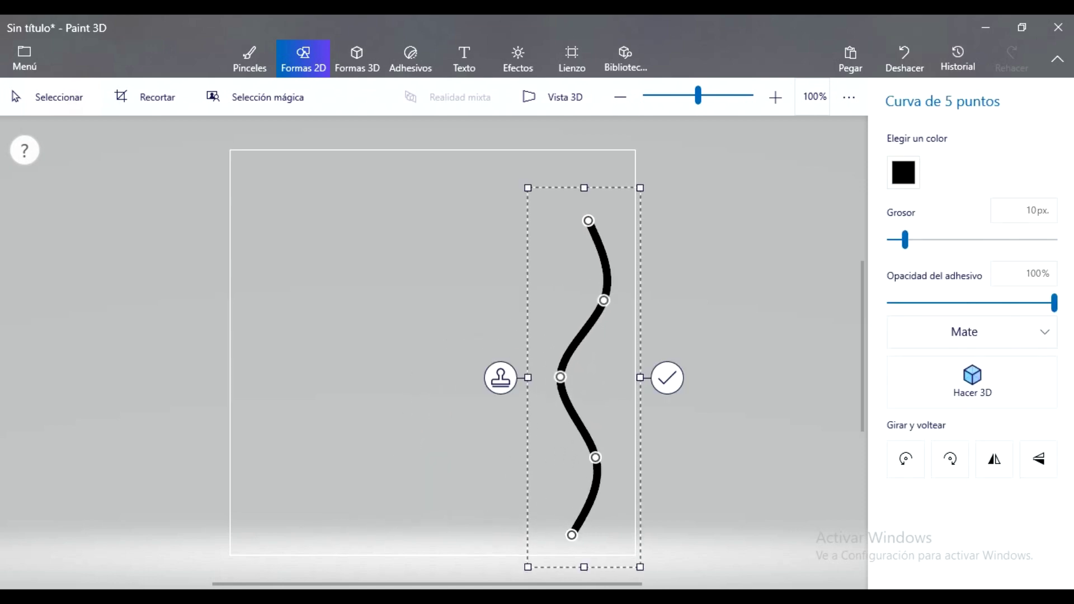
{"action": "left_click_drag", "start_coordinate": [603, 300], "coordinate": [272, 193]}
{"action": "left_click_drag", "start_coordinate": [560, 377], "coordinate": [330, 459]}
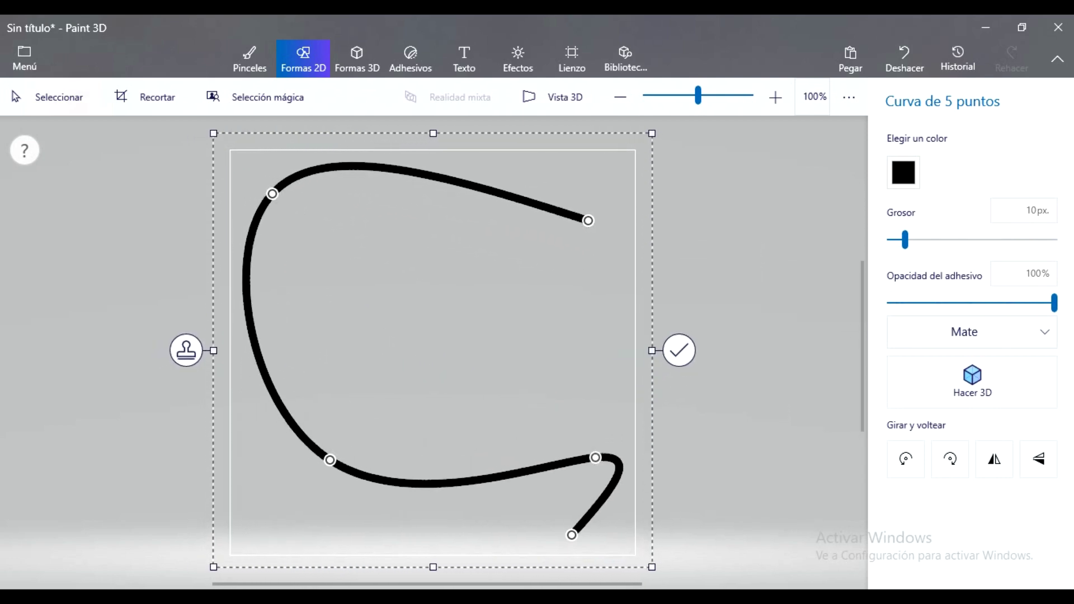
{"action": "left_click_drag", "start_coordinate": [595, 458], "coordinate": [286, 536]}
{"action": "left_click_drag", "start_coordinate": [330, 460], "coordinate": [251, 384]}
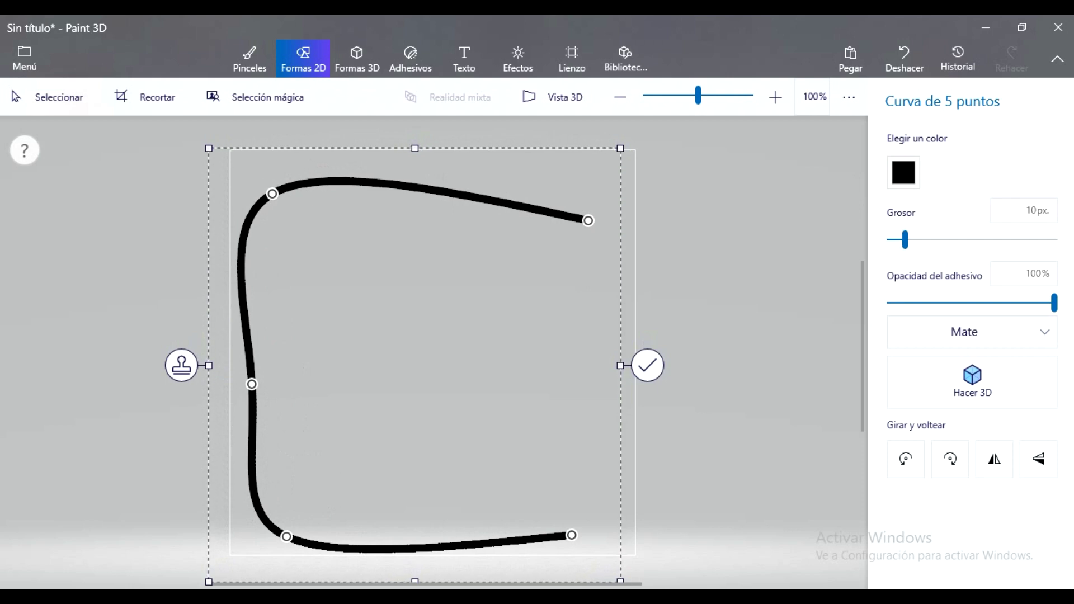
{"action": "left_click_drag", "start_coordinate": [272, 195], "coordinate": [316, 203]}
{"action": "left_click_drag", "start_coordinate": [588, 220], "coordinate": [581, 186]}
{"action": "left_click_drag", "start_coordinate": [571, 535], "coordinate": [578, 540]}
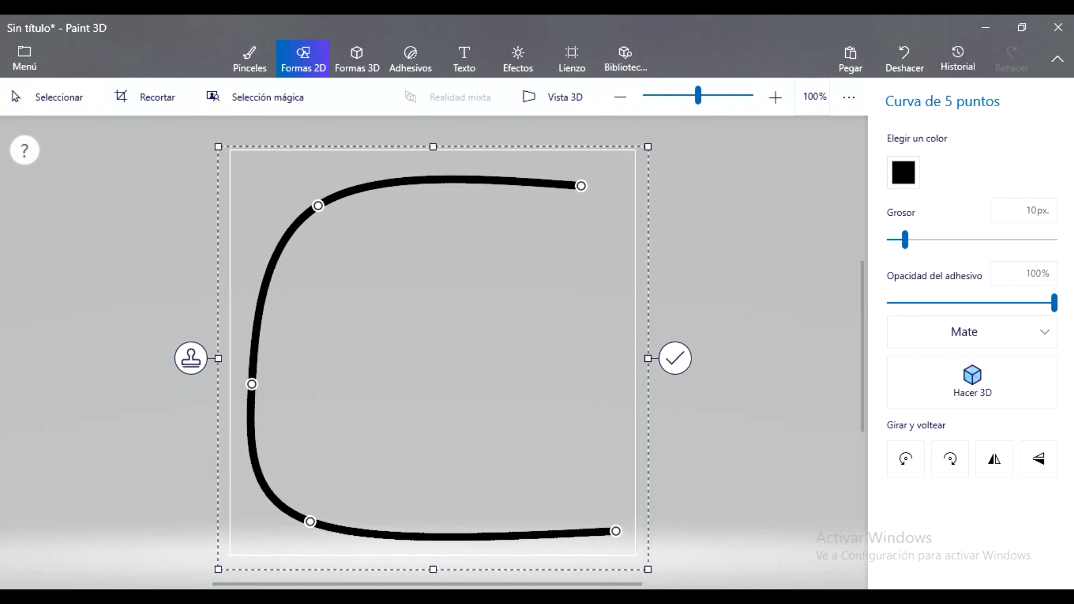
Step: Set the curve's thickness to 70 px and reposition its points so the thick C fits inside the canvas
{"action": "left_click_drag", "start_coordinate": [905, 239], "coordinate": [1004, 240]}
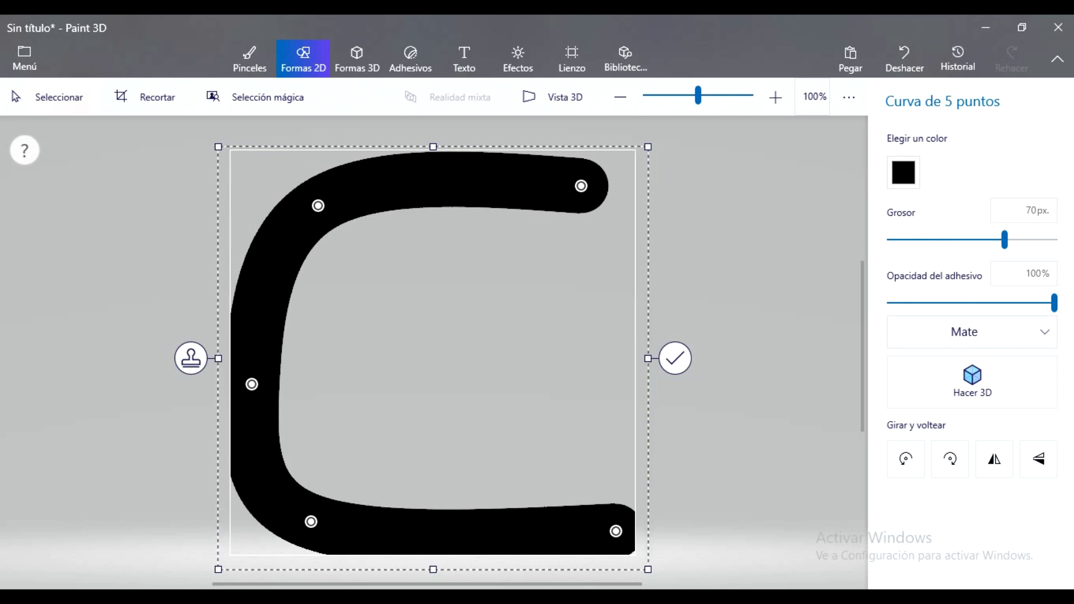
{"action": "left_click_drag", "start_coordinate": [610, 501], "coordinate": [603, 502]}
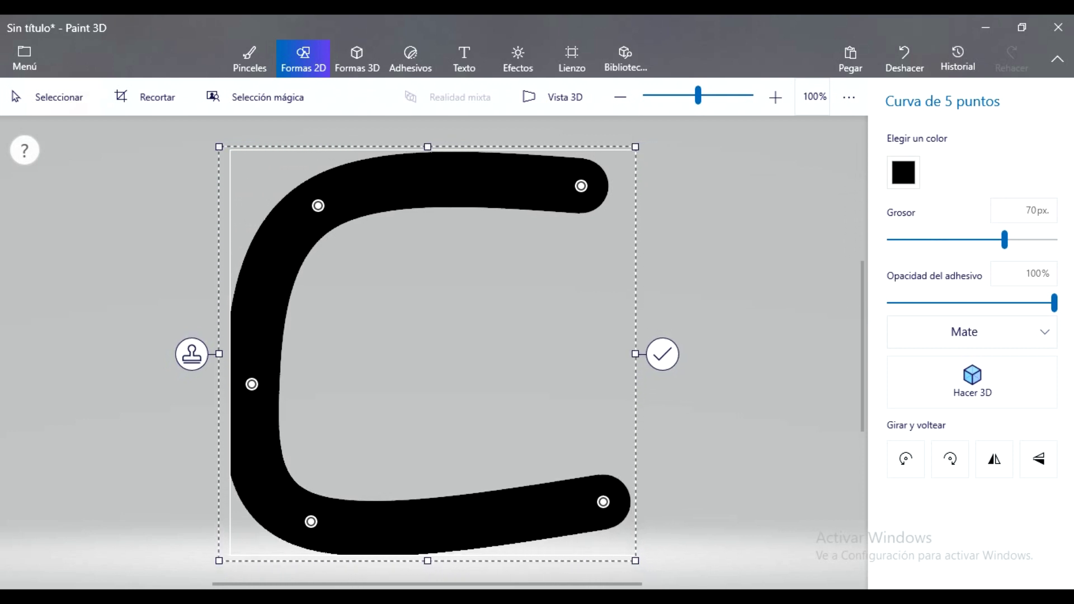
{"action": "left_click_drag", "start_coordinate": [311, 522], "coordinate": [329, 512]}
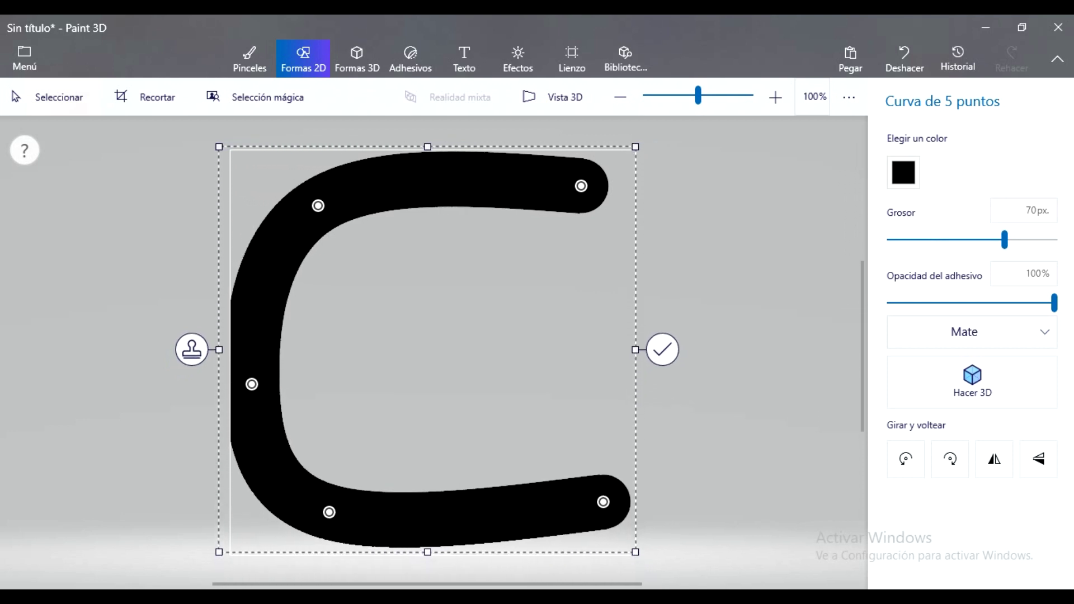
{"action": "left_click_drag", "start_coordinate": [252, 383], "coordinate": [267, 391]}
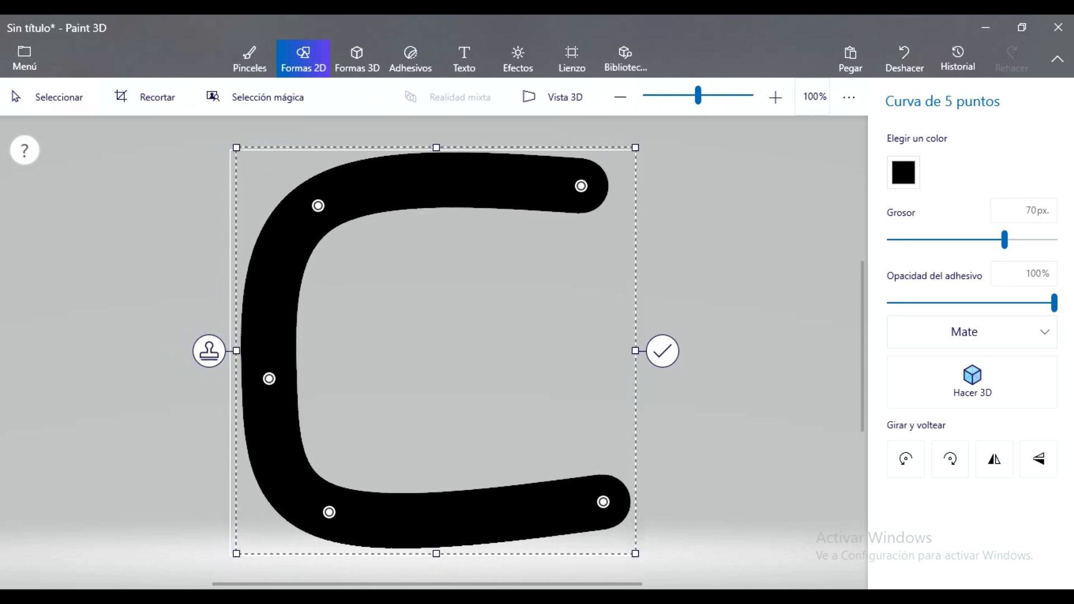
{"action": "left_click_drag", "start_coordinate": [302, 213], "coordinate": [302, 210]}
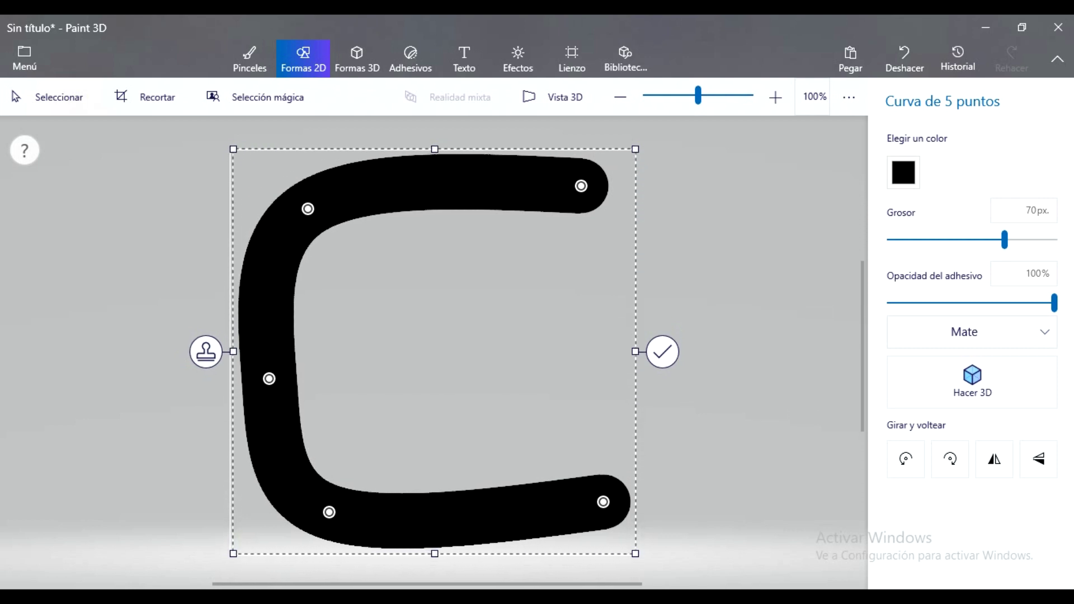
{"action": "left_click_drag", "start_coordinate": [581, 185], "coordinate": [607, 191]}
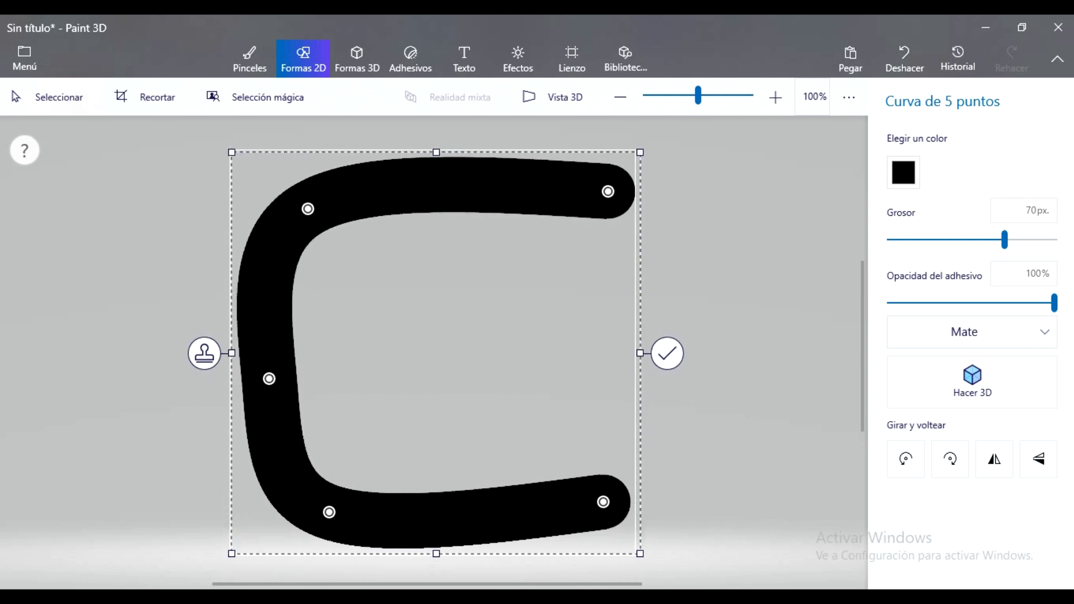
Step: Round the C's upper-left and lower-left bends by moving the three inner curve points inward
{"action": "left_click_drag", "start_coordinate": [329, 512], "coordinate": [366, 495]}
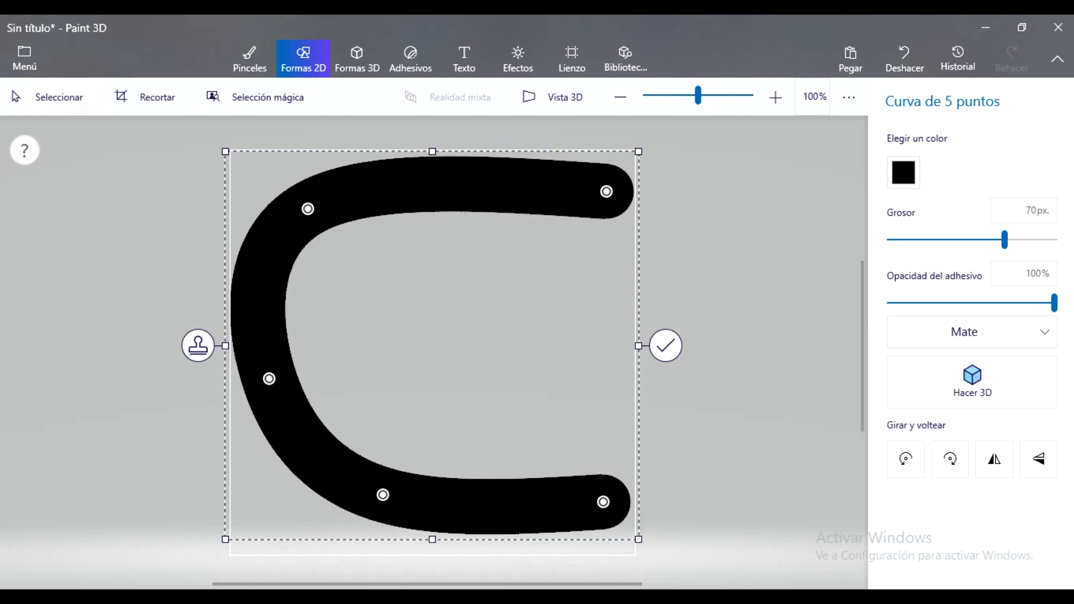
{"action": "mouse_move", "coordinate": [359, 495]}
{"action": "left_mouse_down"}
{"action": "mouse_move", "coordinate": [321, 492]}
{"action": "mouse_move", "coordinate": [294, 508]}
{"action": "mouse_move", "coordinate": [371, 489]}
{"action": "left_mouse_up"}
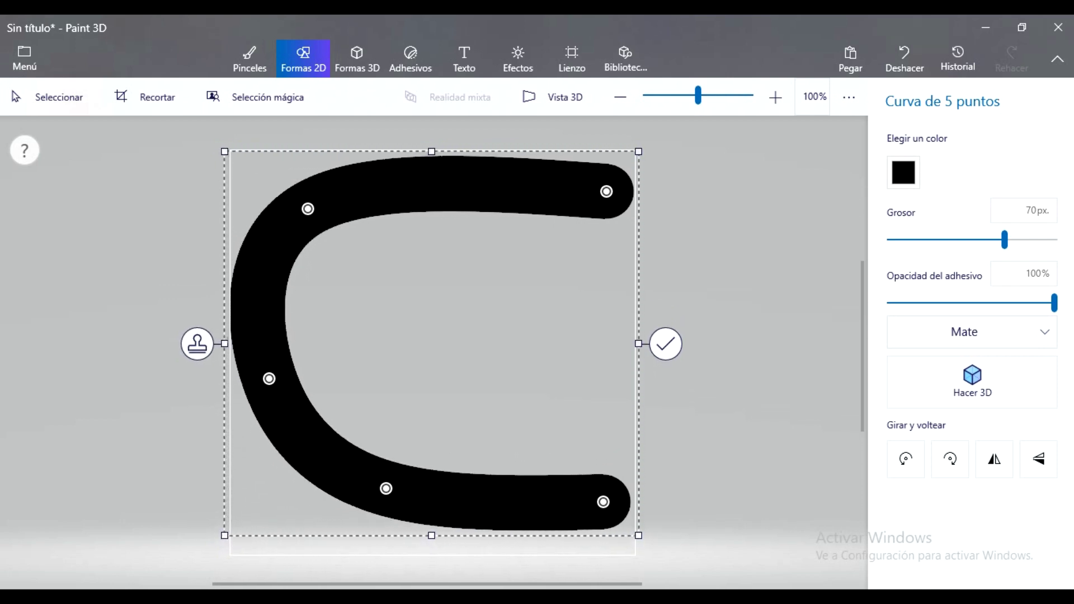
{"action": "left_click_drag", "start_coordinate": [445, 488], "coordinate": [424, 491]}
{"action": "left_click_drag", "start_coordinate": [501, 491], "coordinate": [383, 493]}
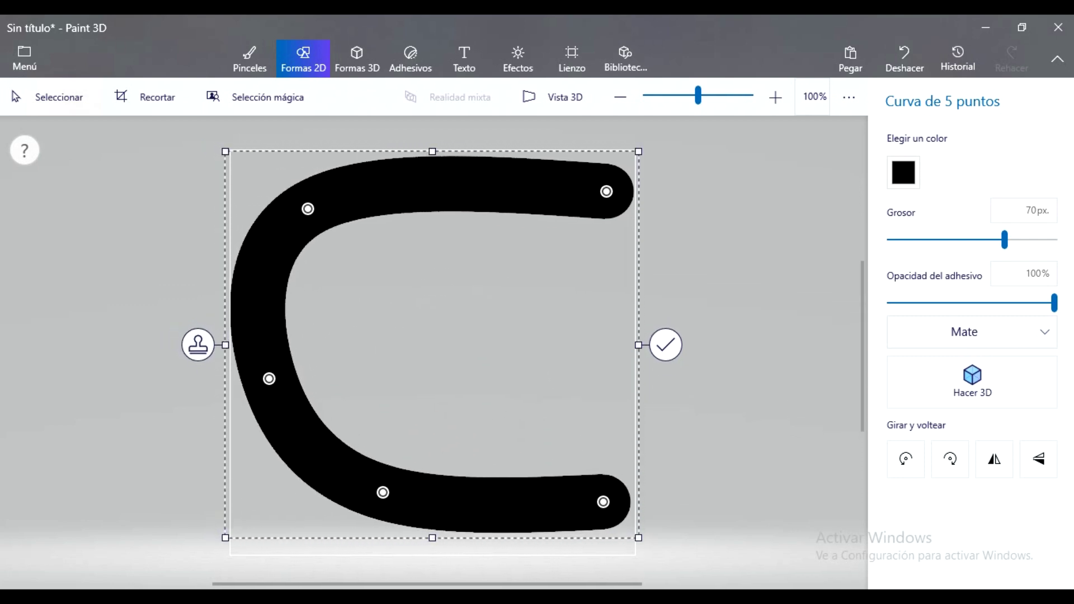
{"action": "left_click_drag", "start_coordinate": [308, 209], "coordinate": [351, 204]}
{"action": "left_click_drag", "start_coordinate": [350, 204], "coordinate": [345, 207]}
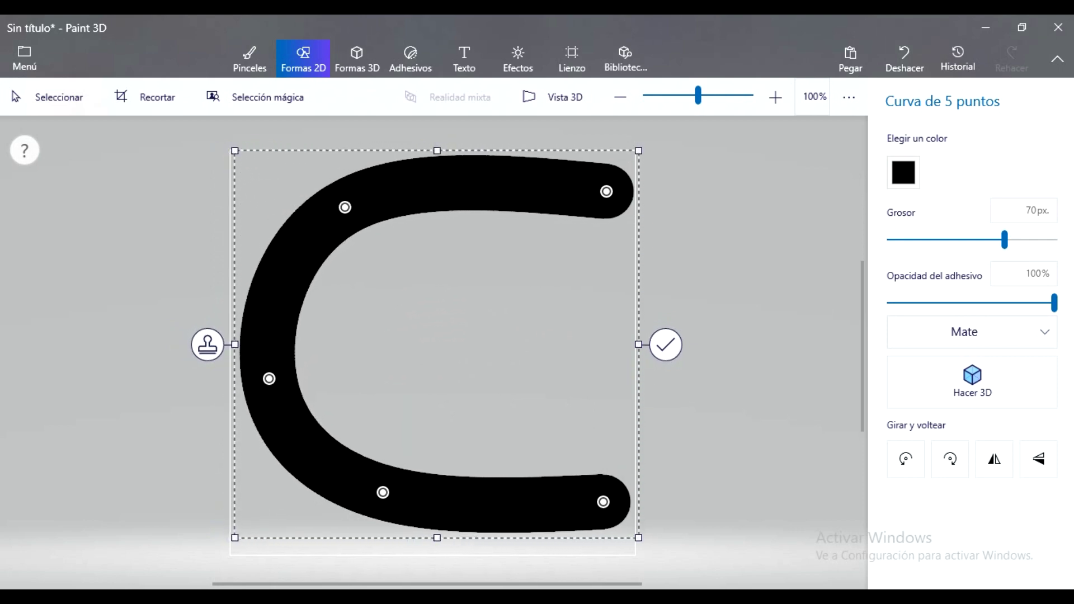
{"action": "left_click_drag", "start_coordinate": [269, 379], "coordinate": [276, 377]}
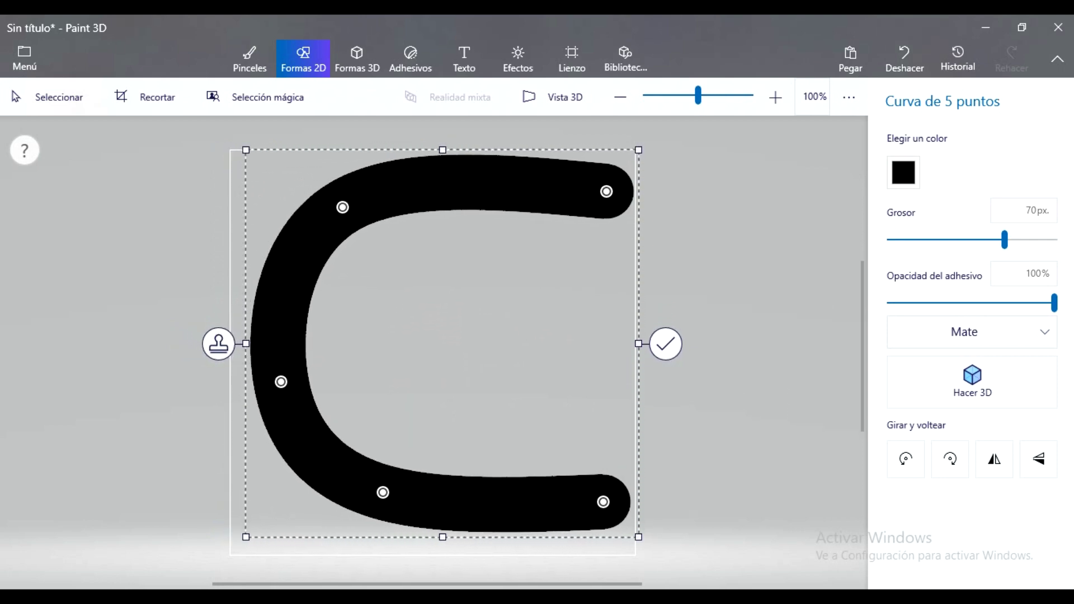
{"action": "mouse_move", "coordinate": [343, 207]}
{"action": "left_mouse_down"}
{"action": "mouse_move", "coordinate": [314, 247]}
{"action": "mouse_move", "coordinate": [335, 204]}
{"action": "left_mouse_up"}
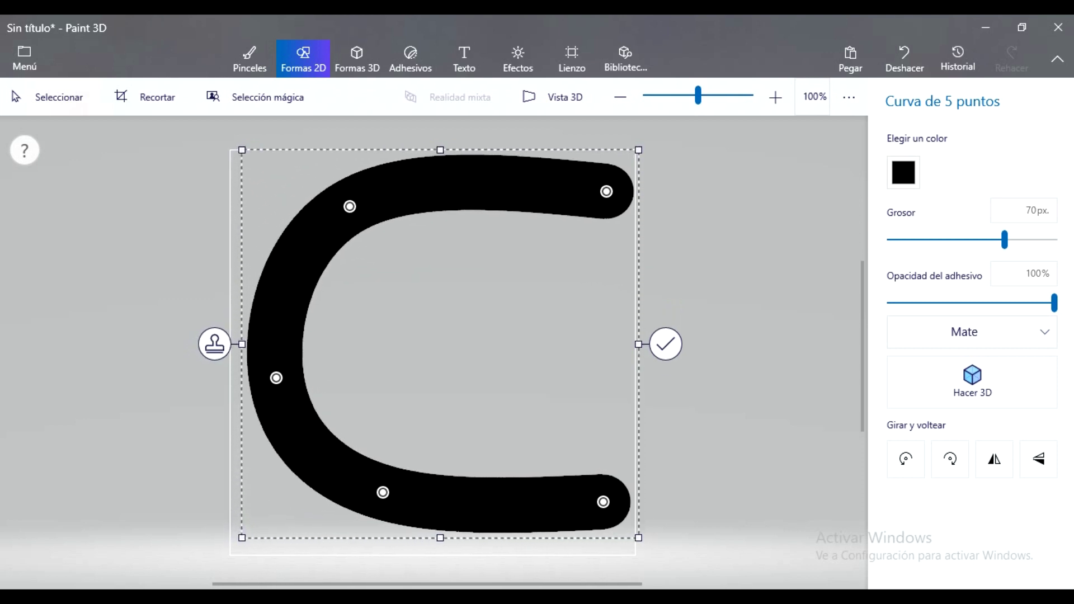
Step: Reshape the C by moving the second point along its top, the middle point to its upper-left bend, and the upper end downward
{"action": "left_click_drag", "start_coordinate": [383, 492], "coordinate": [317, 501]}
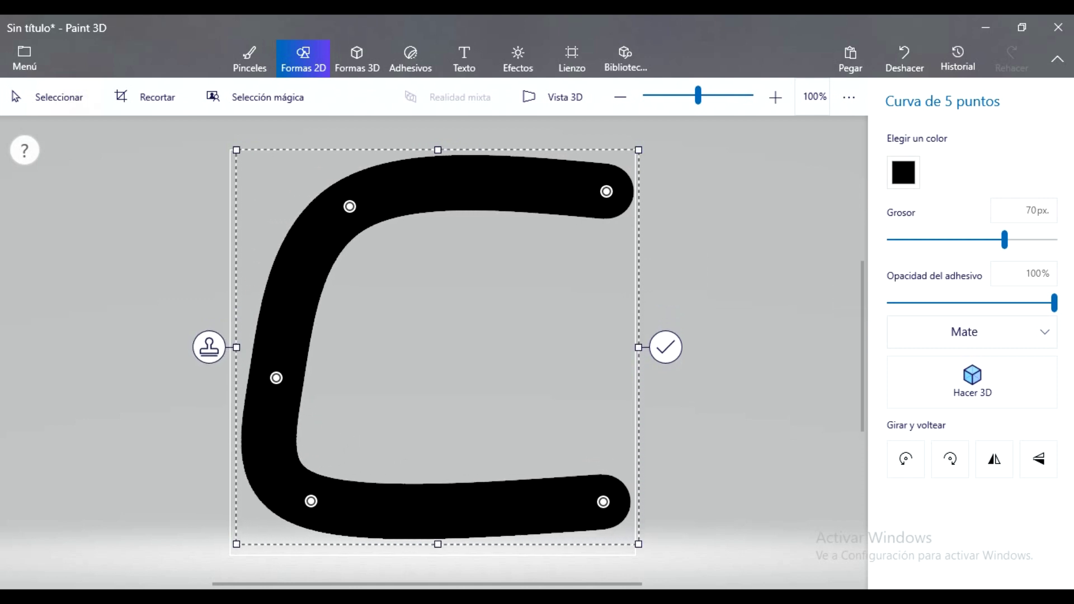
{"action": "left_click_drag", "start_coordinate": [276, 378], "coordinate": [303, 371]}
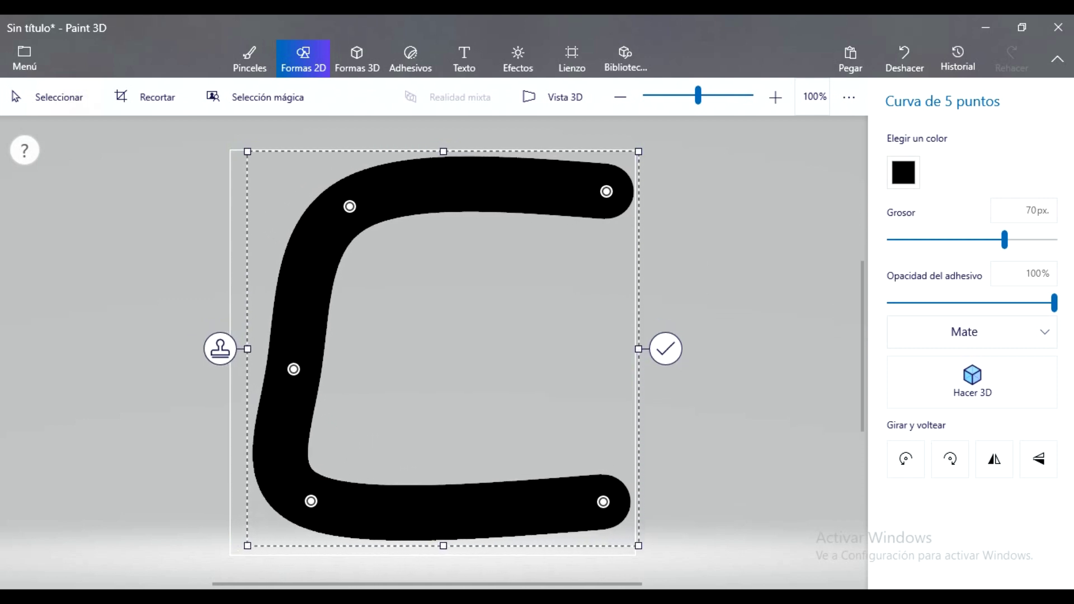
{"action": "left_click_drag", "start_coordinate": [350, 206], "coordinate": [380, 203]}
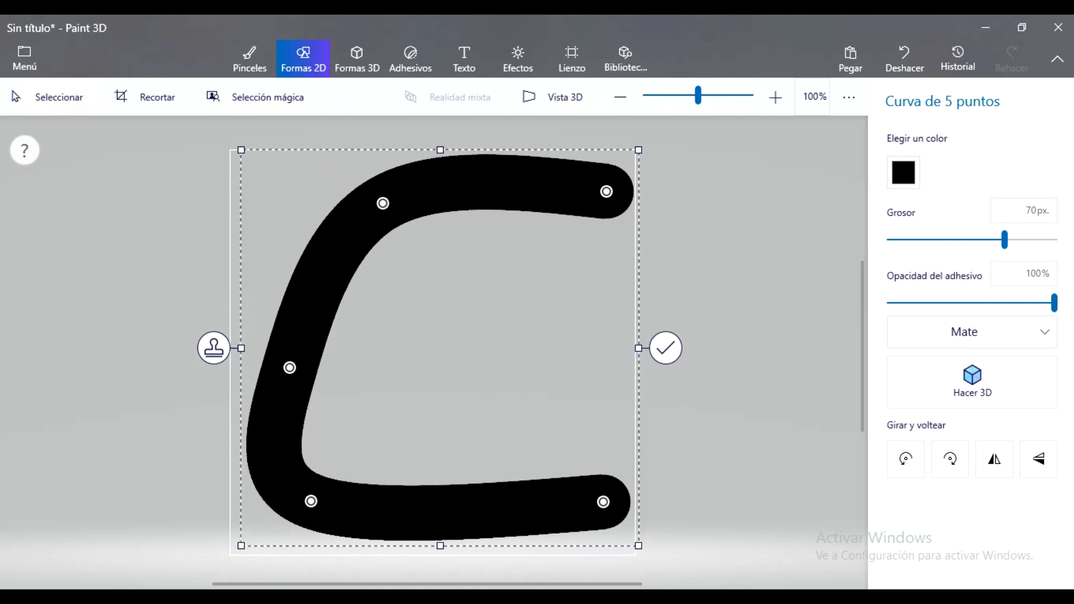
{"action": "left_click_drag", "start_coordinate": [606, 192], "coordinate": [565, 223]}
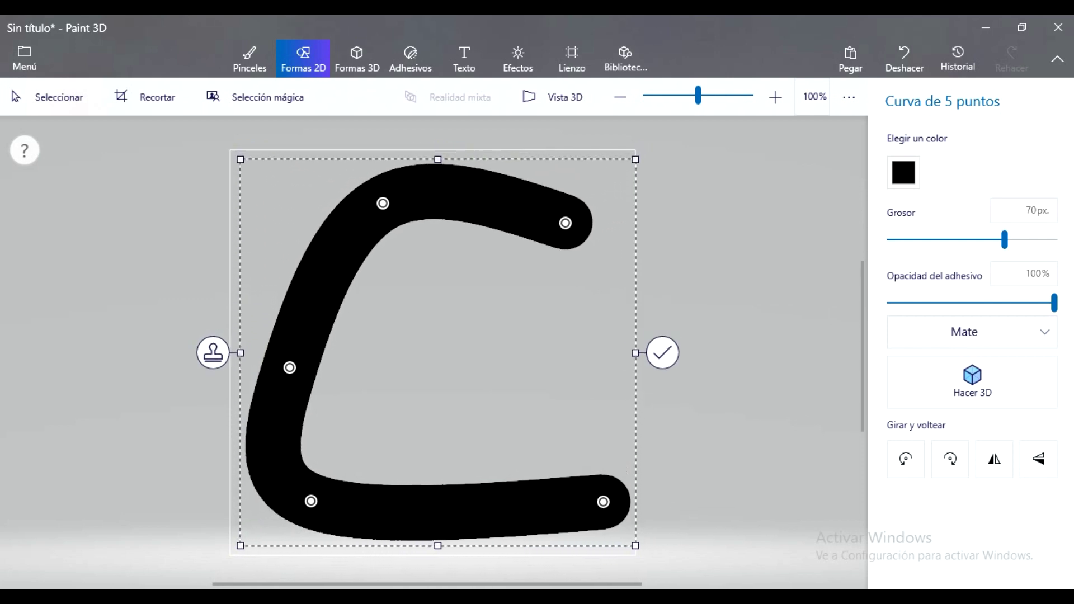
{"action": "left_click_drag", "start_coordinate": [383, 203], "coordinate": [466, 197]}
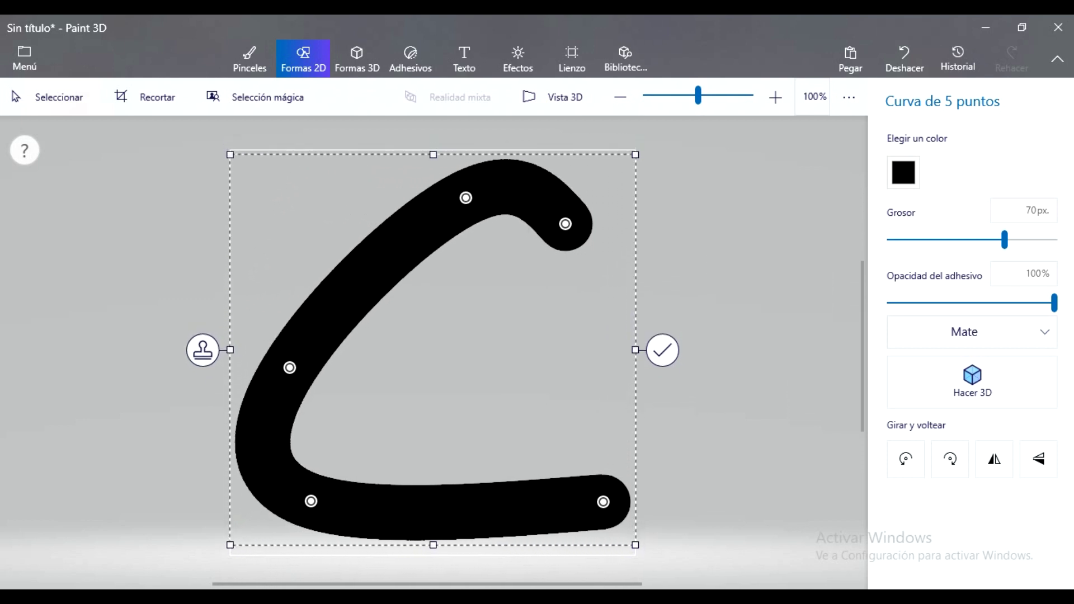
{"action": "left_click_drag", "start_coordinate": [291, 365], "coordinate": [314, 271]}
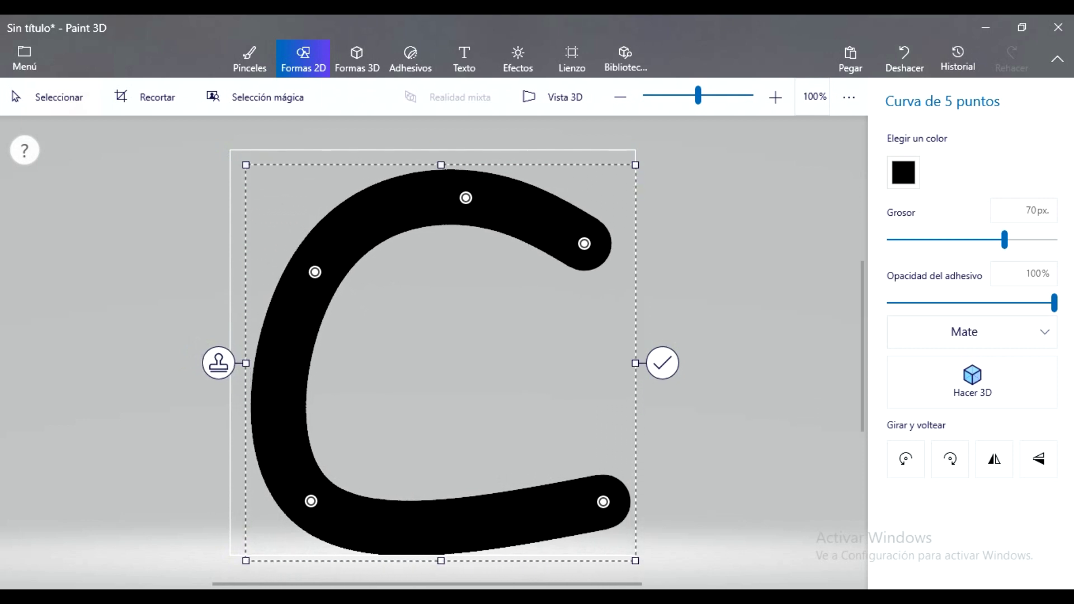
Step: Hook the C's upper end downward, then lower its bottom end and raise the lower-left point to level the bottom arm
{"action": "left_click_drag", "start_coordinate": [584, 243], "coordinate": [593, 263]}
{"action": "left_click_drag", "start_coordinate": [466, 198], "coordinate": [555, 183]}
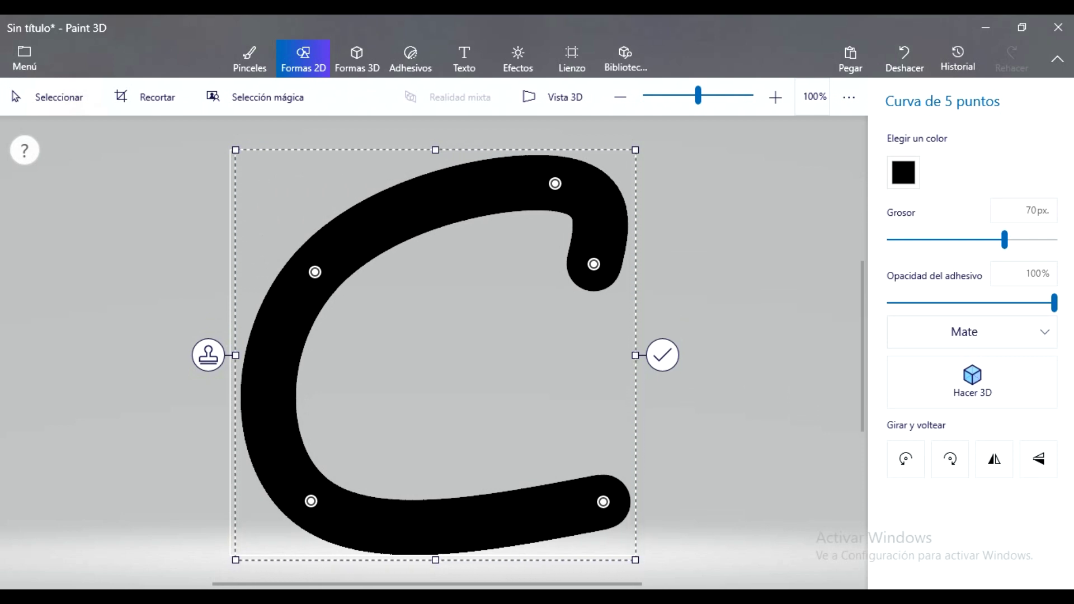
{"action": "left_click_drag", "start_coordinate": [602, 502], "coordinate": [596, 521]}
{"action": "mouse_move", "coordinate": [311, 501]}
{"action": "left_mouse_down"}
{"action": "mouse_move", "coordinate": [296, 470]}
{"action": "mouse_move", "coordinate": [305, 484]}
{"action": "left_mouse_up"}
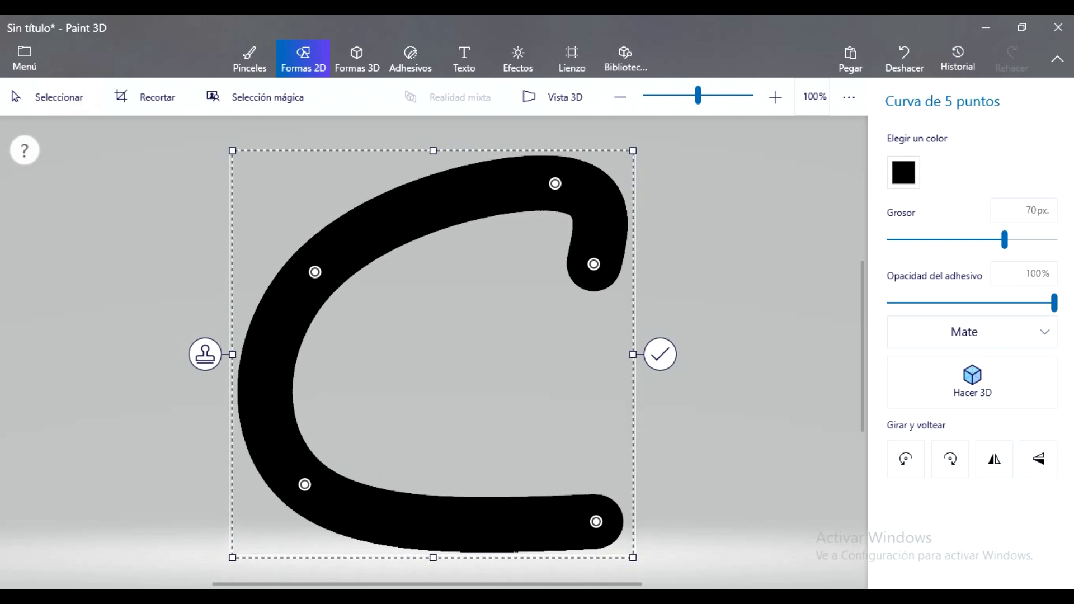
Step: Recolour the C curve with a custom dark blue, hex 0a14af, starting from the palette's indigo
{"action": "left_click", "coordinate": [903, 172]}
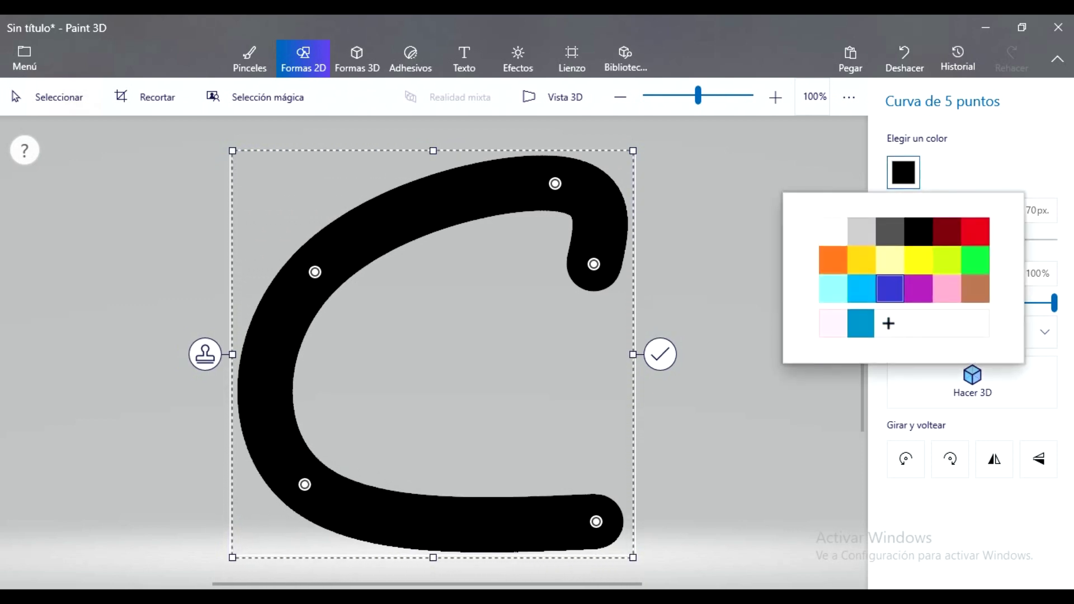
{"action": "left_click", "coordinate": [889, 289]}
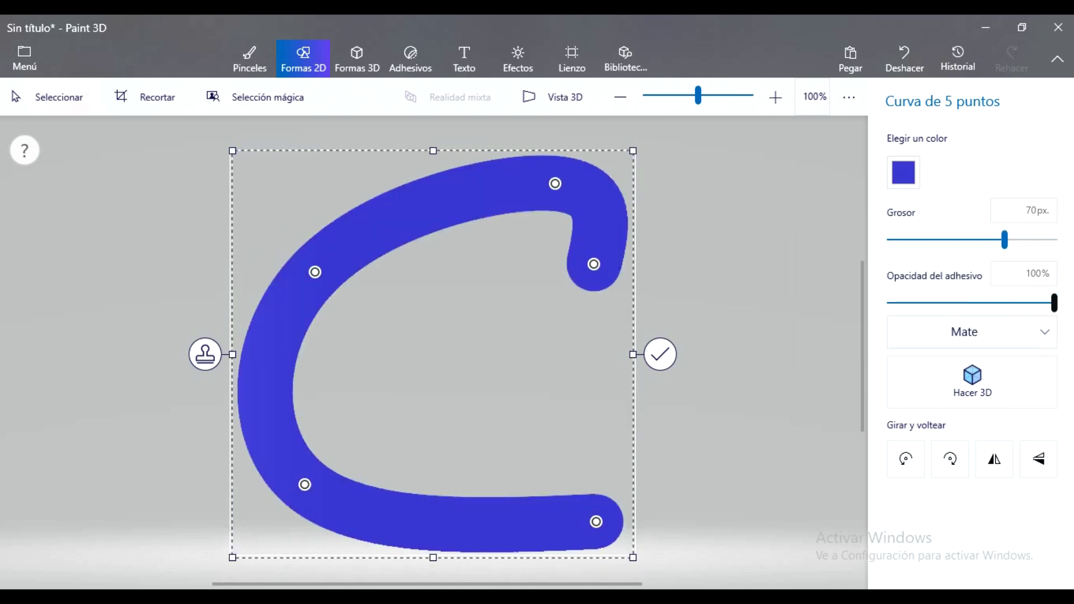
{"action": "left_click", "coordinate": [903, 173]}
{"action": "left_click", "coordinate": [888, 323]}
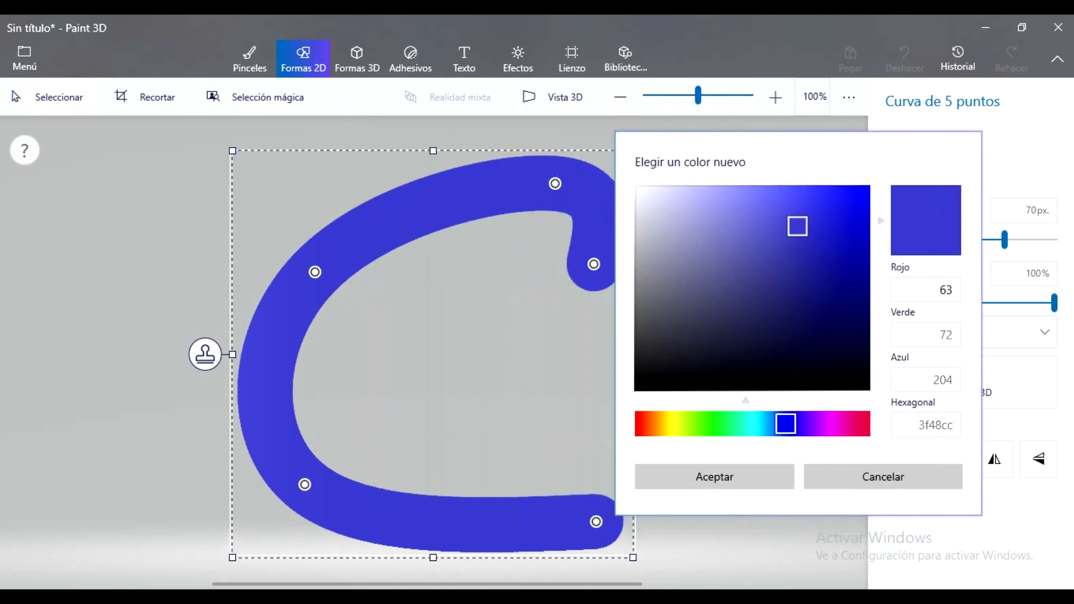
{"action": "left_click", "coordinate": [854, 266]}
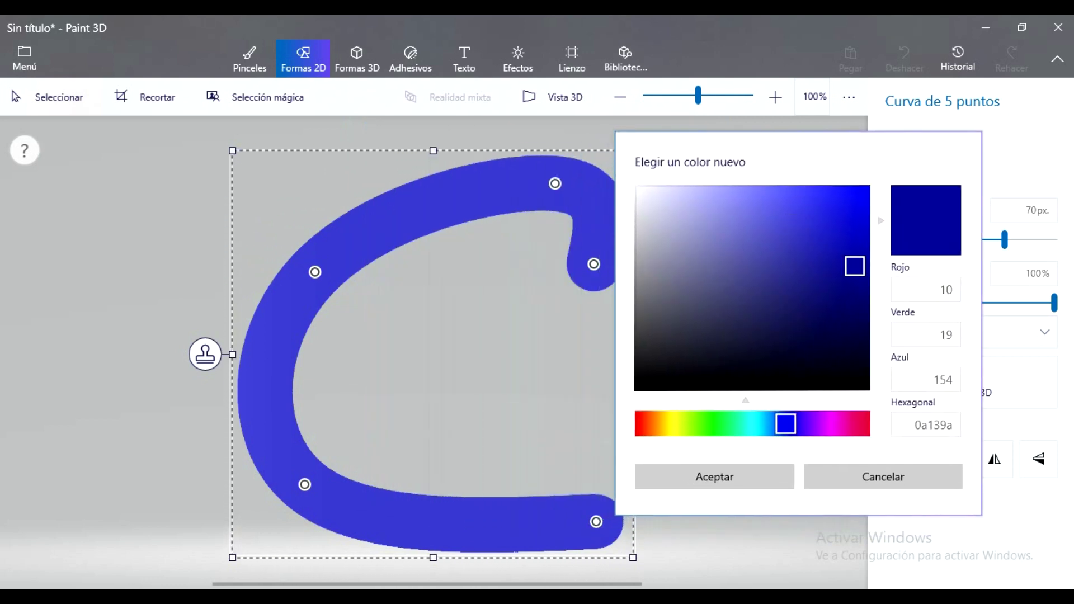
{"action": "mouse_move", "coordinate": [854, 266]}
{"action": "left_mouse_down"}
{"action": "mouse_move", "coordinate": [857, 283]}
{"action": "mouse_move", "coordinate": [856, 248]}
{"action": "left_mouse_up"}
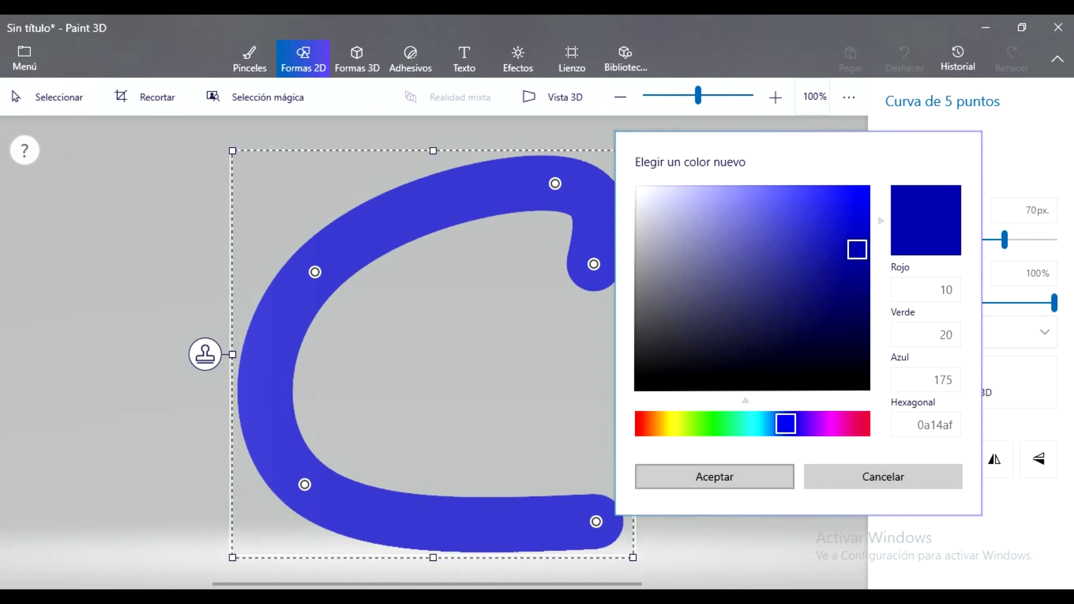
{"action": "left_click", "coordinate": [714, 476]}
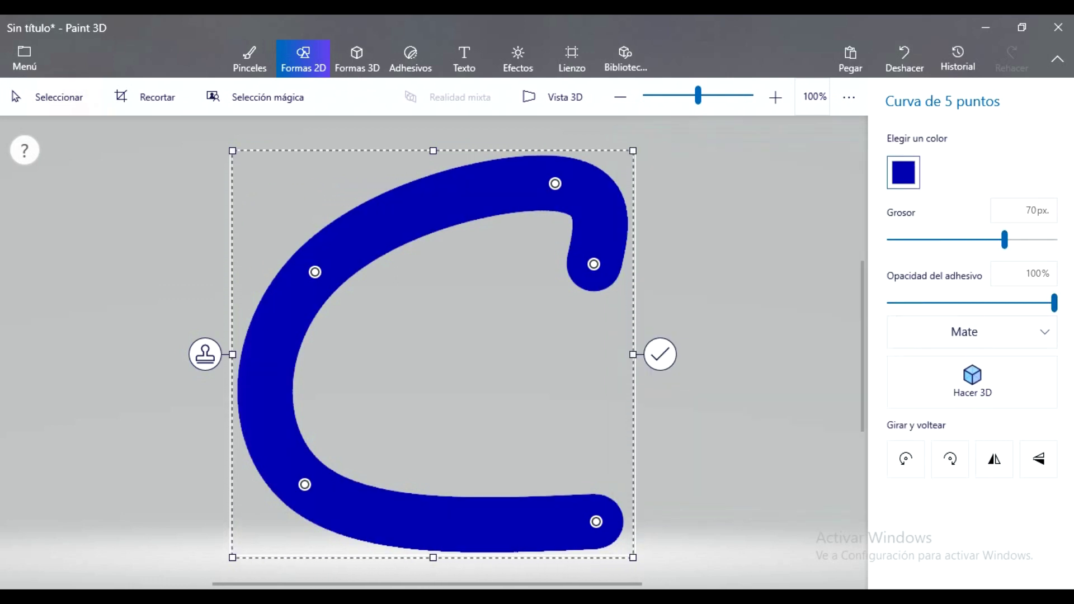
Step: Recolour the C curve with a brighter custom blue, hex 3d48f3
{"action": "left_click", "coordinate": [903, 172]}
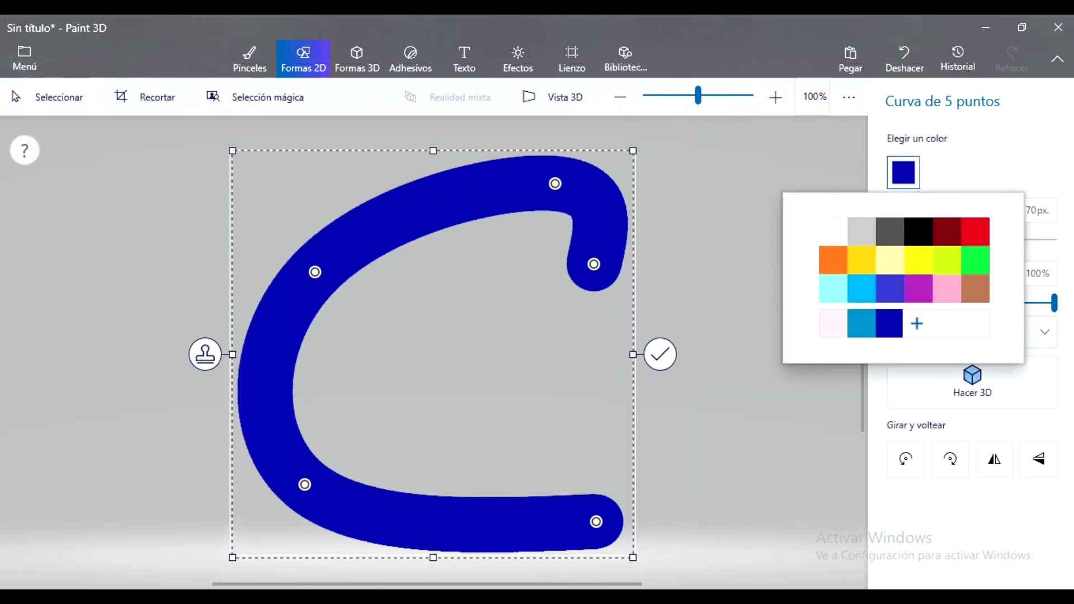
{"action": "left_click", "coordinate": [916, 323]}
{"action": "left_click_drag", "start_coordinate": [595, 242], "coordinate": [550, 187]}
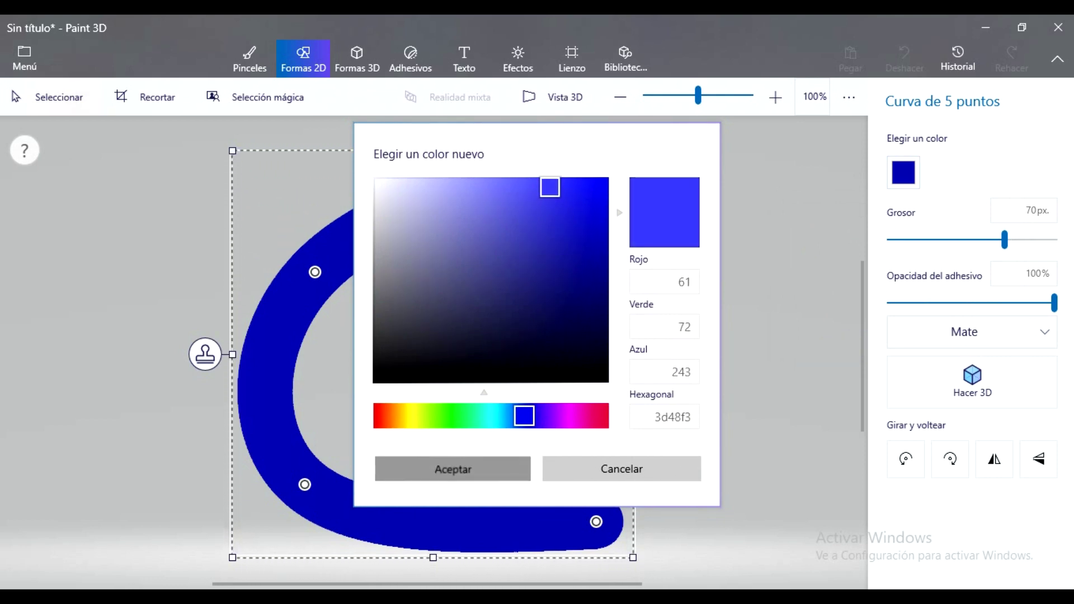
{"action": "left_click", "coordinate": [452, 468]}
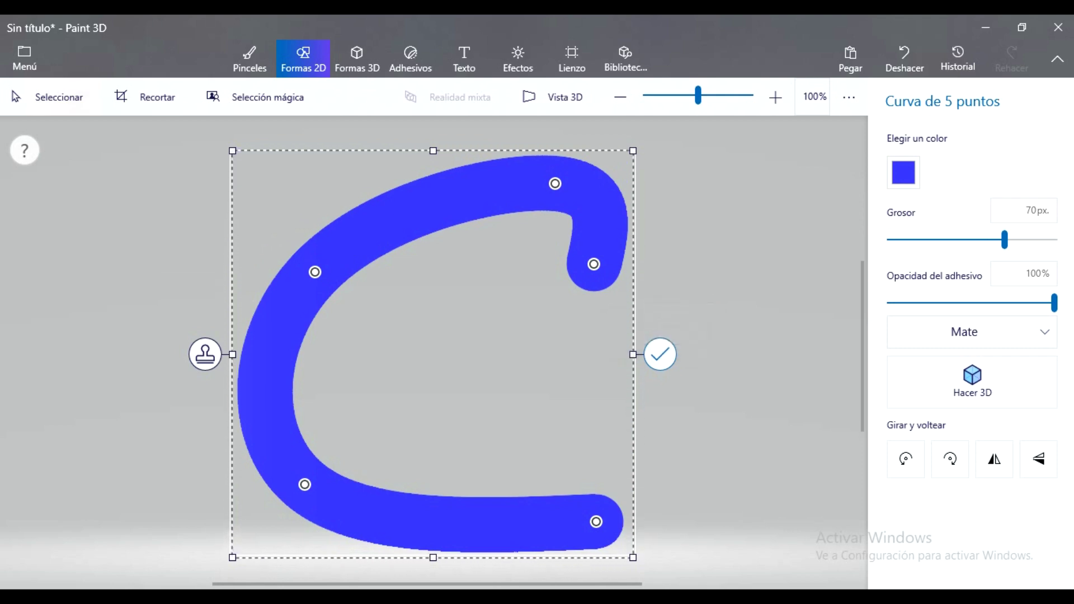
Step: Extend the C's bottom end and upper bend slightly right, shift the upper tip down and inward, and commit the curve
{"action": "left_click_drag", "start_coordinate": [597, 521], "coordinate": [605, 519]}
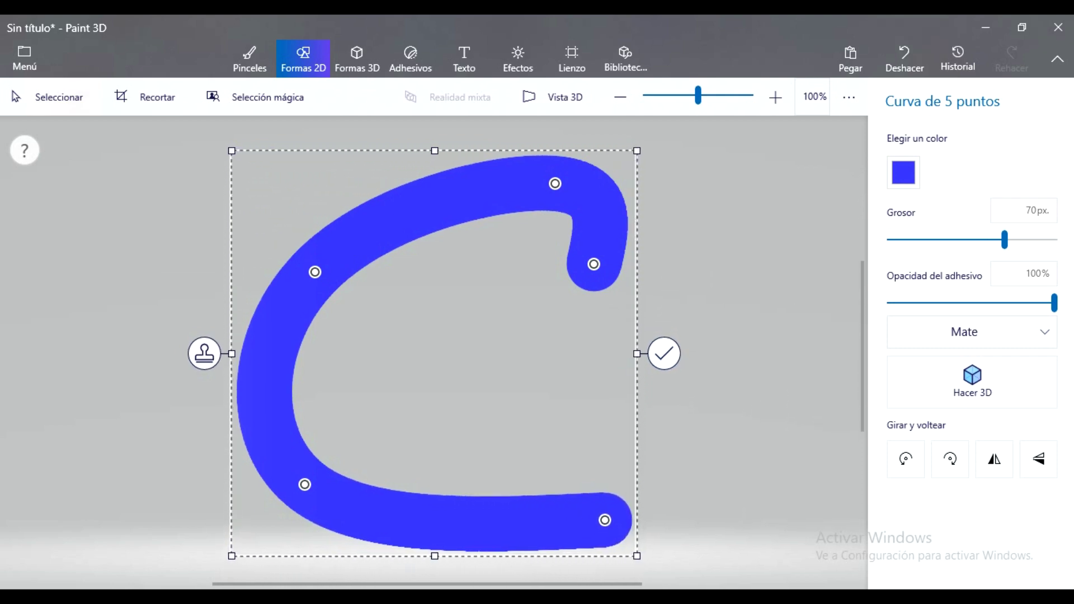
{"action": "left_click_drag", "start_coordinate": [555, 184], "coordinate": [570, 181]}
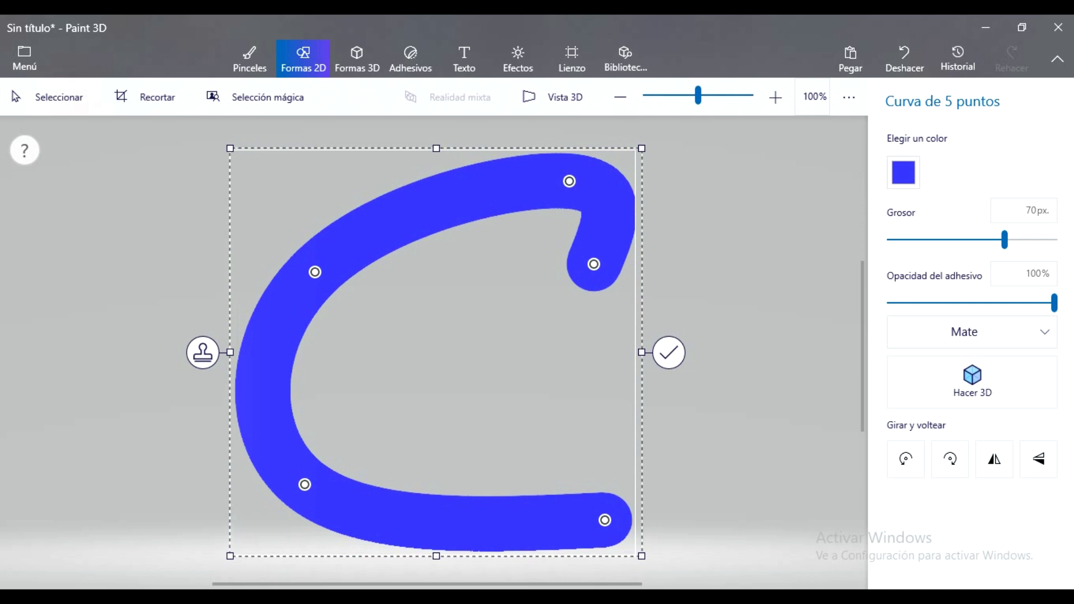
{"action": "left_click_drag", "start_coordinate": [594, 264], "coordinate": [585, 273]}
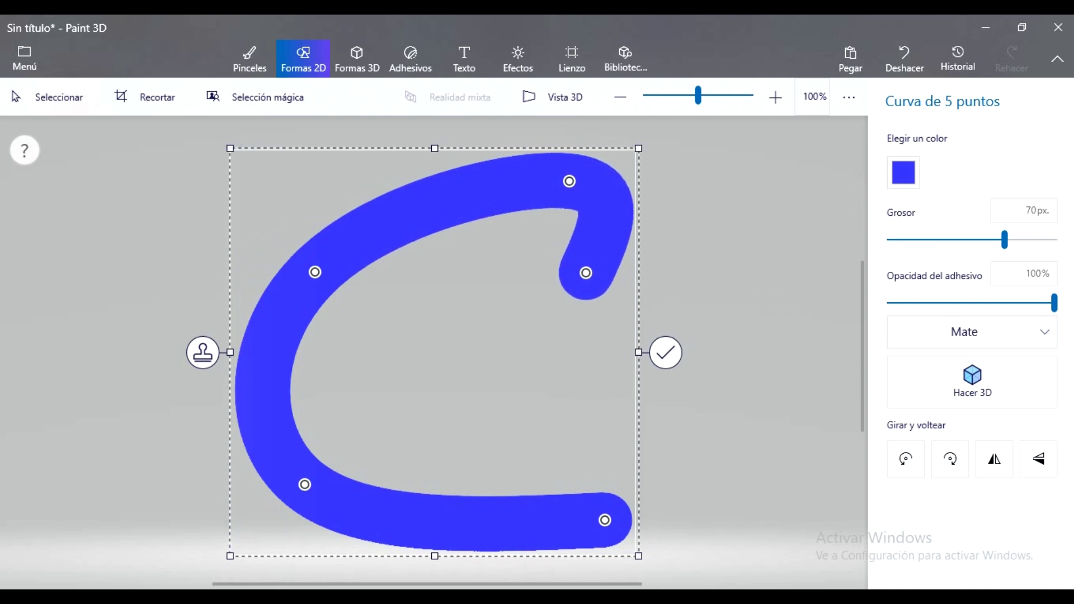
{"action": "left_click_drag", "start_coordinate": [569, 181], "coordinate": [565, 182]}
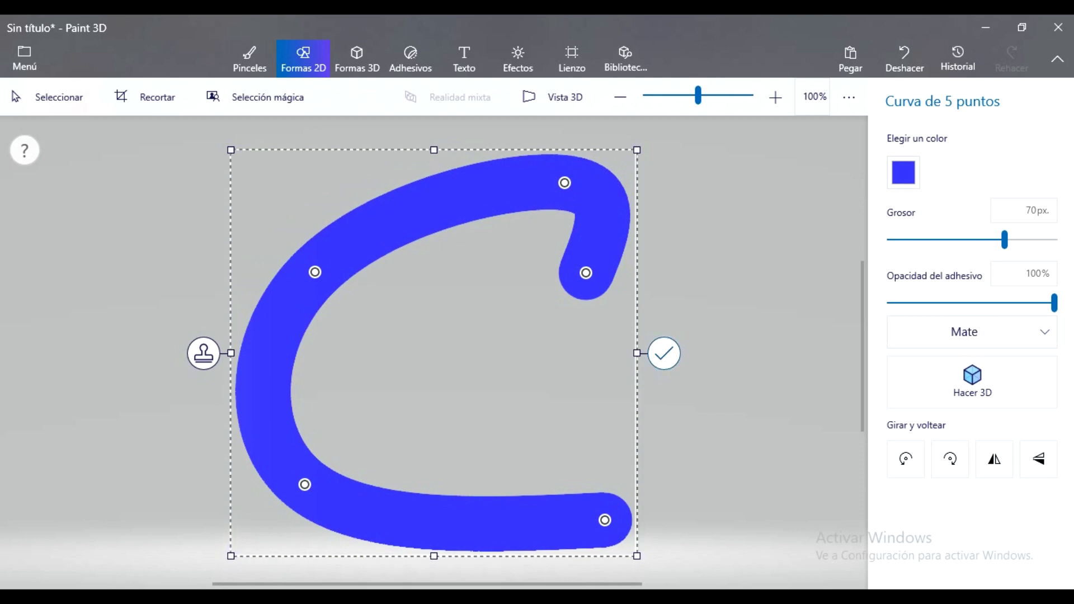
{"action": "left_click", "coordinate": [664, 353]}
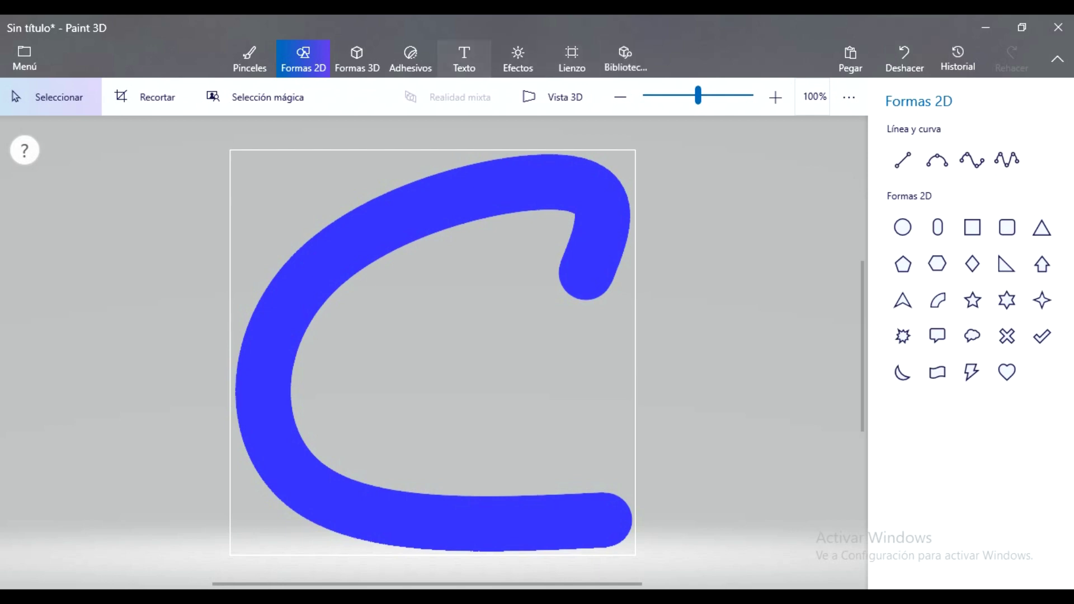
Step: Add the 2D text "360" in the Sebran3 font inside the C
{"action": "left_click", "coordinate": [463, 59]}
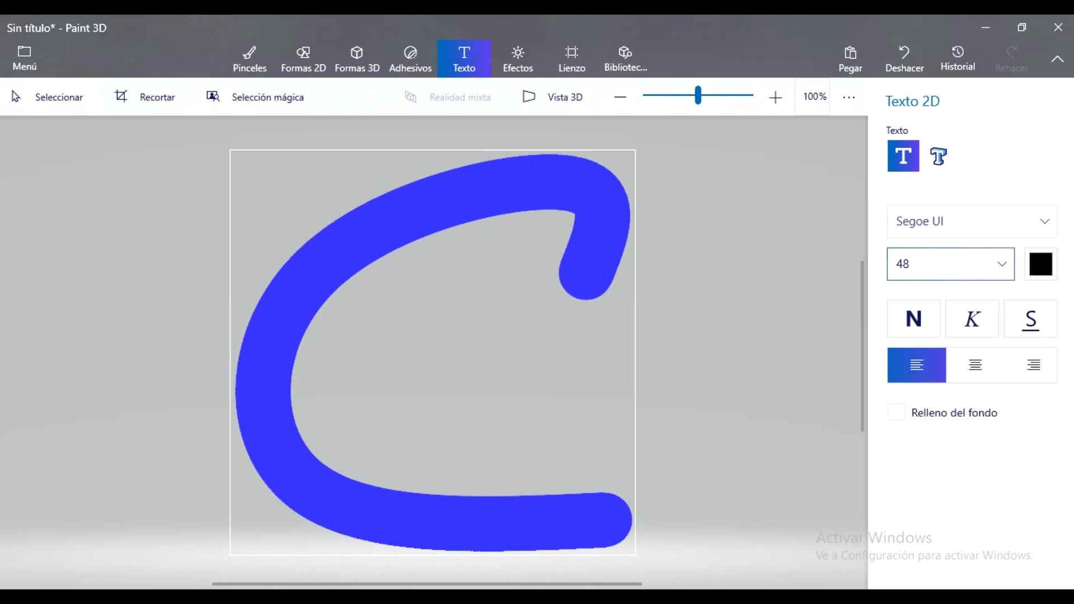
{"action": "left_click", "coordinate": [972, 222]}
{"action": "left_click", "coordinate": [950, 197]}
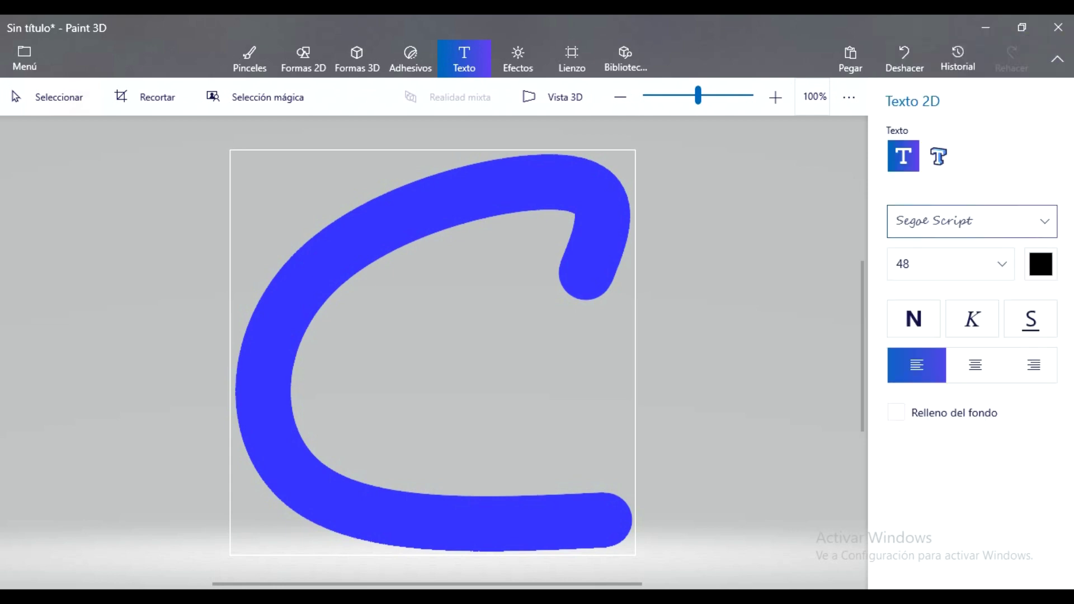
{"action": "left_click", "coordinate": [972, 221]}
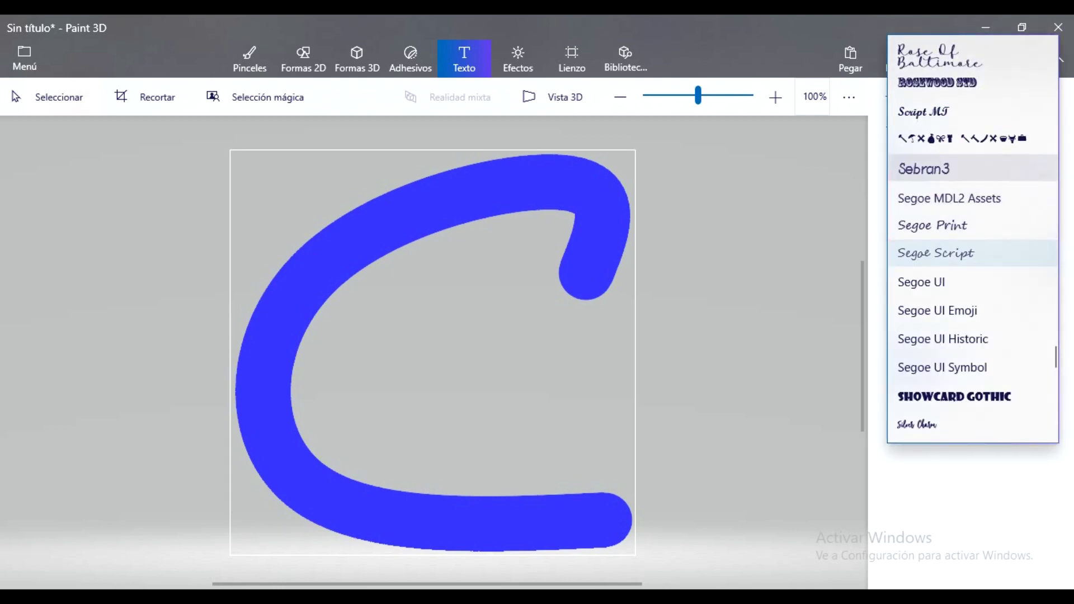
{"action": "left_click", "coordinate": [923, 168]}
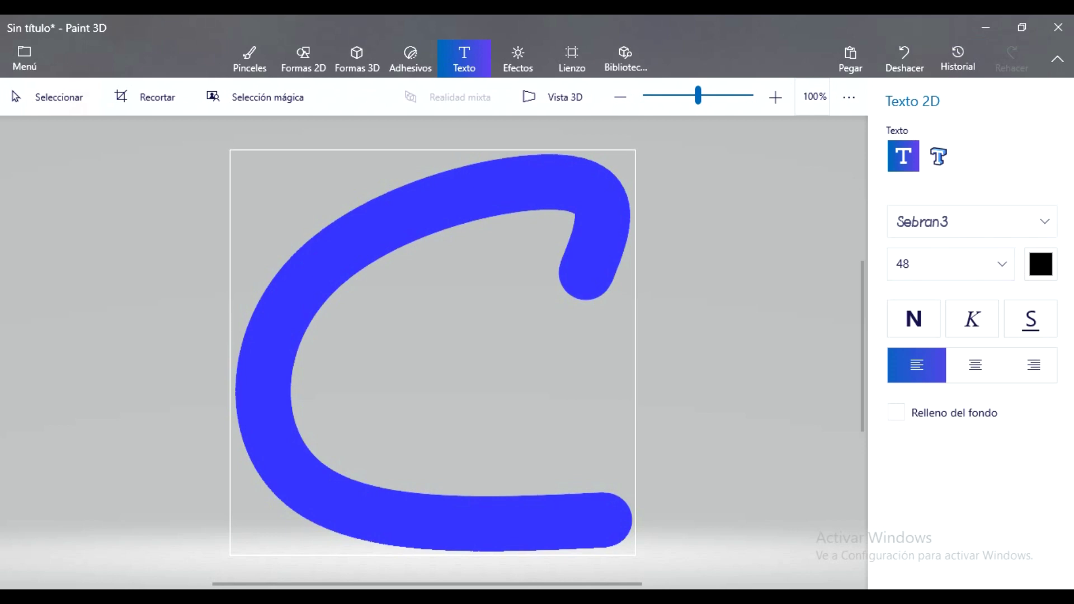
{"action": "left_click", "coordinate": [376, 366]}
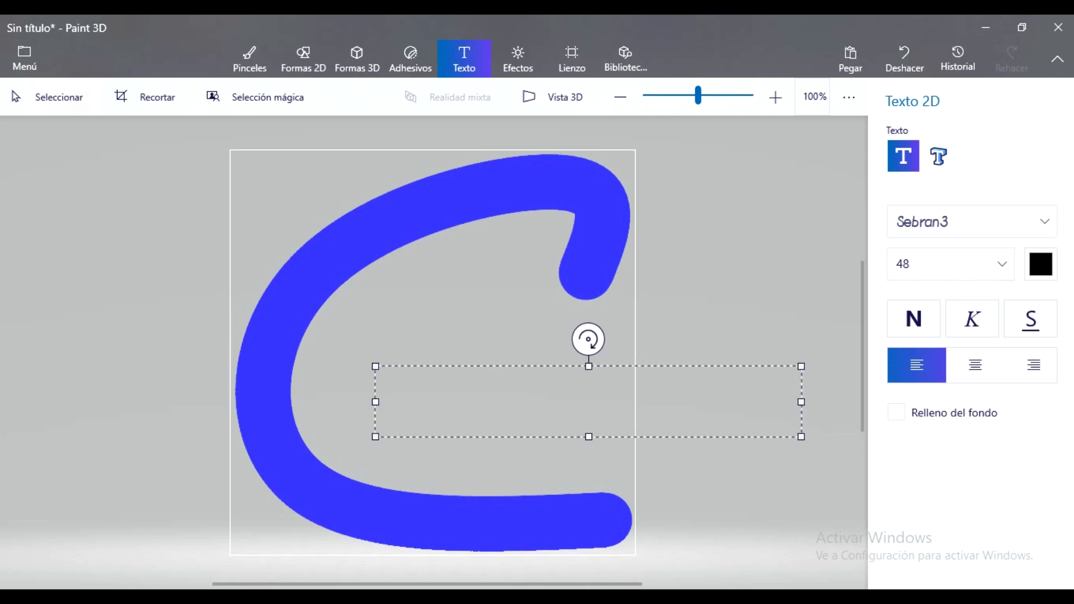
{"action": "type", "text": "360"}
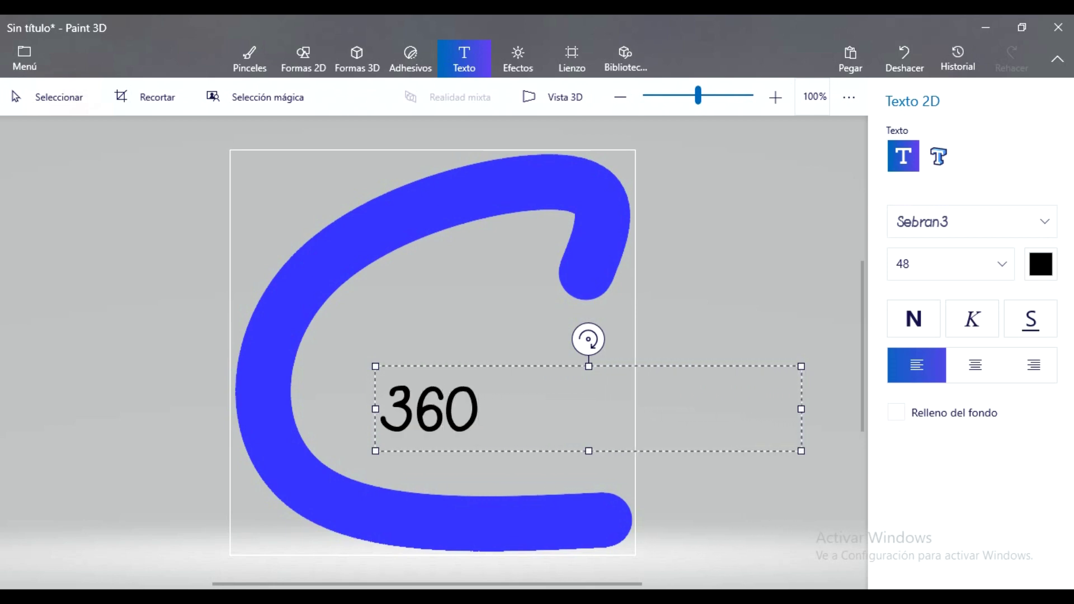
Step: Enlarge the "360" text to size 130 and move it up and left into the C's opening
{"action": "key", "text": "shift+Left"}
{"action": "key", "text": "shift+Left"}
{"action": "key", "text": "shift+Left"}
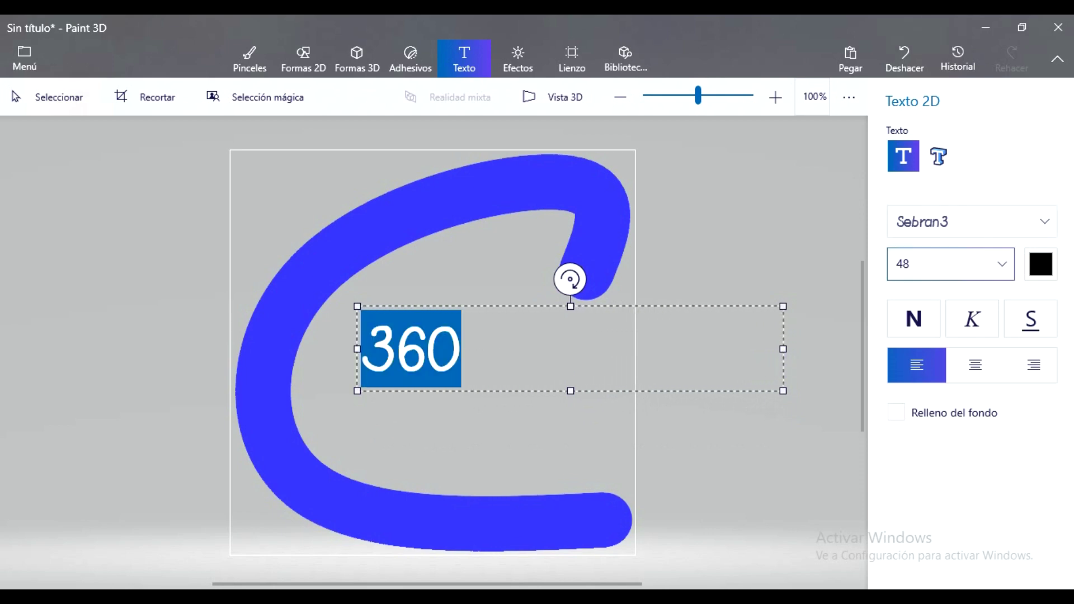
{"action": "left_click", "coordinate": [950, 263]}
{"action": "left_click", "coordinate": [950, 409]}
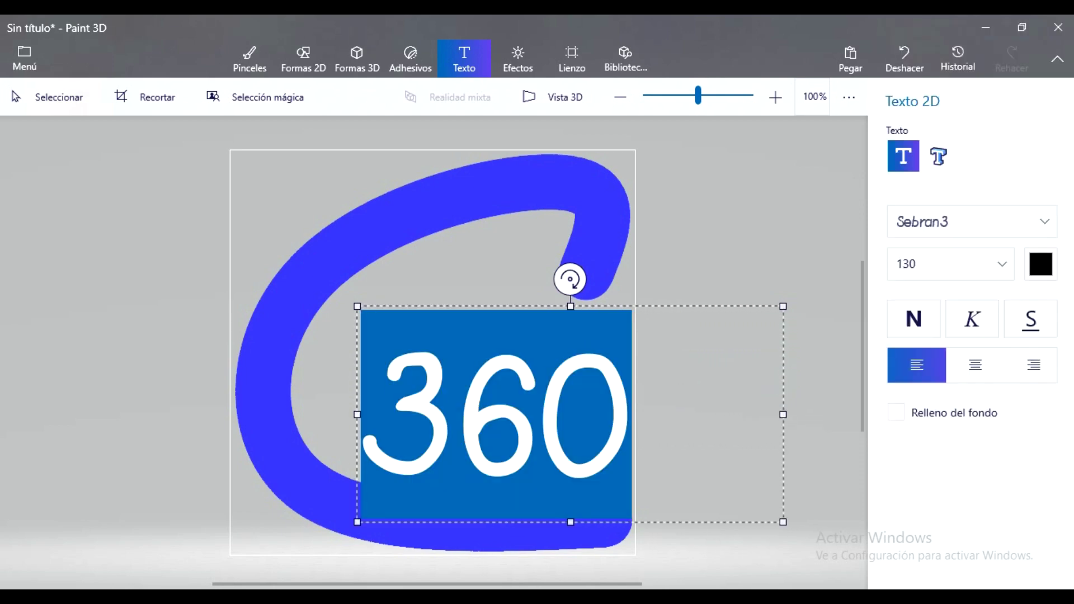
{"action": "left_click", "coordinate": [536, 414]}
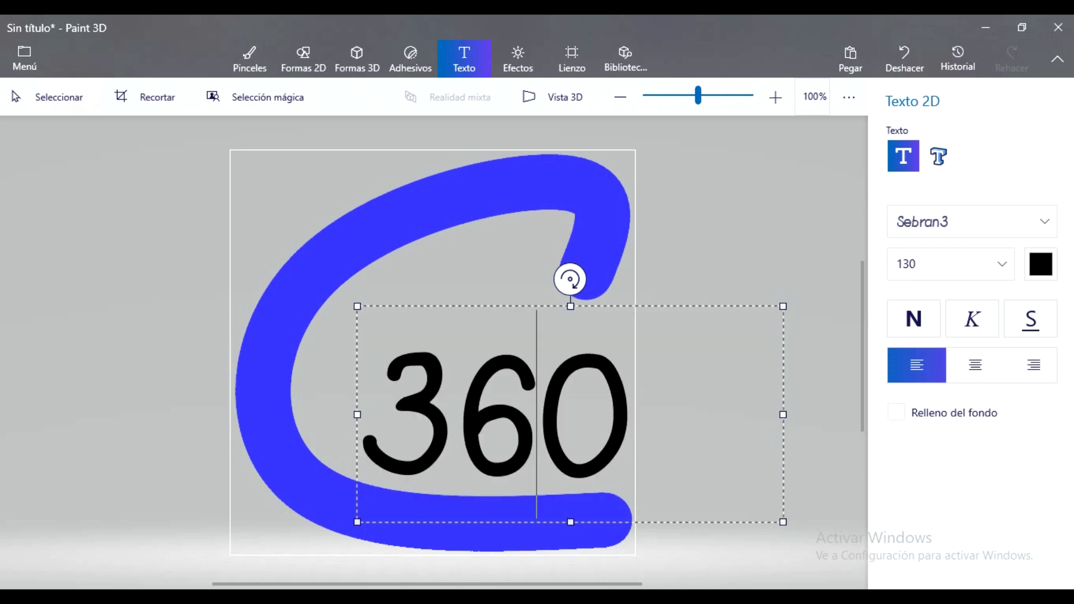
{"action": "left_click_drag", "start_coordinate": [672, 306], "coordinate": [640, 261]}
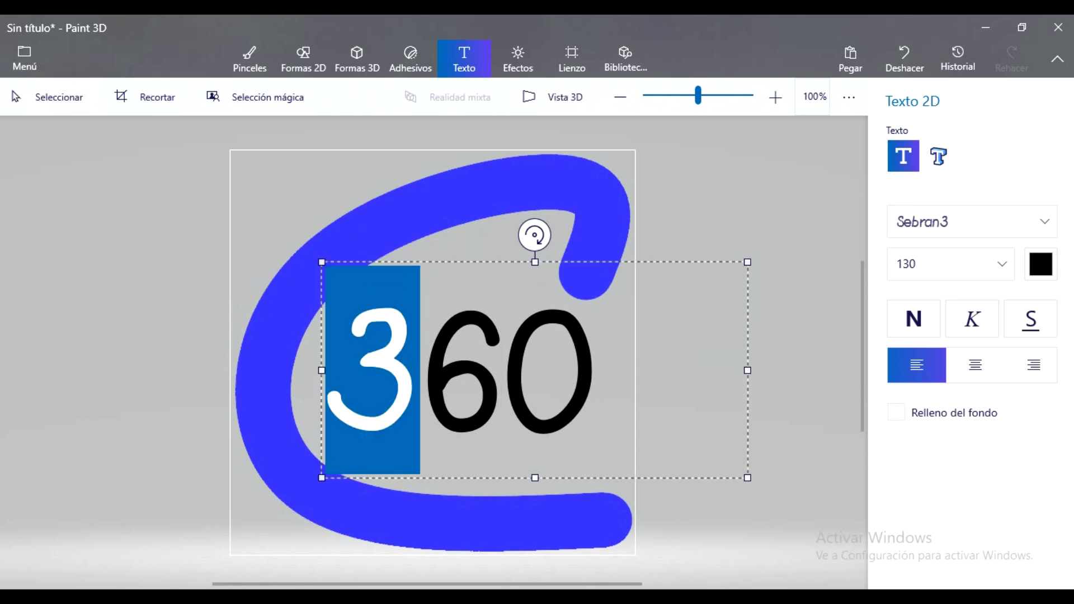
Step: Colour the digits of "360" individually: the 3 orange, the 6 the custom dark blue, and the 0 red
{"action": "left_click", "coordinate": [1040, 264]}
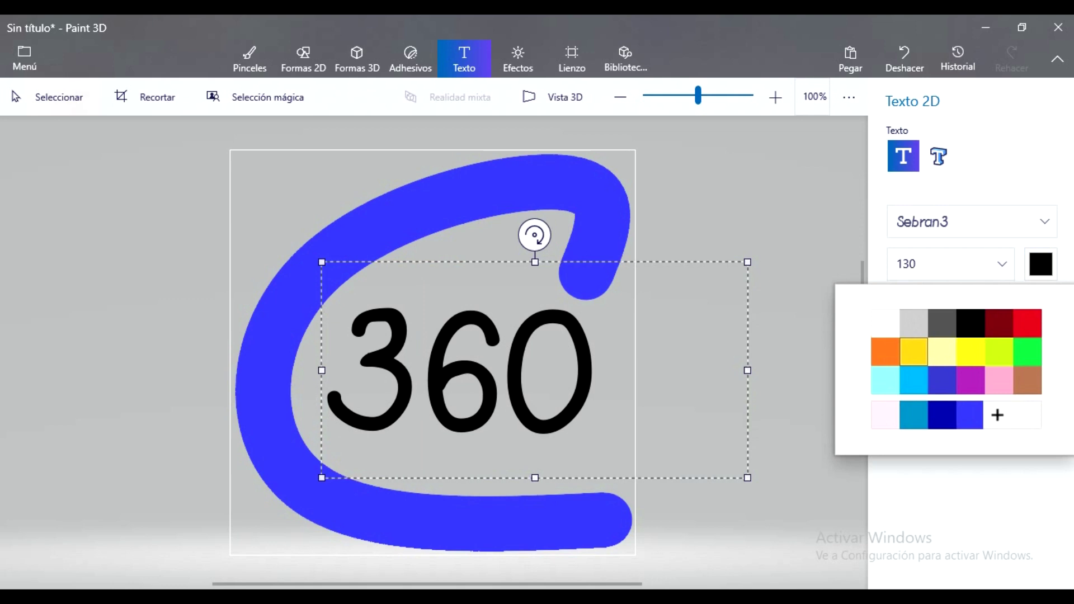
{"action": "left_click", "coordinate": [885, 351]}
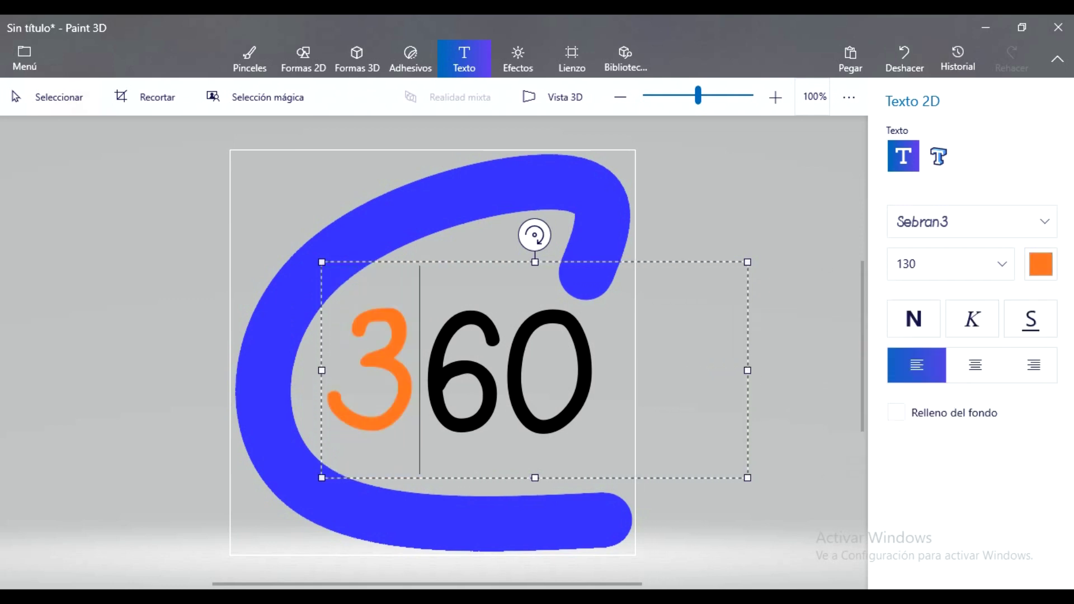
{"action": "key", "text": "shift+Right"}
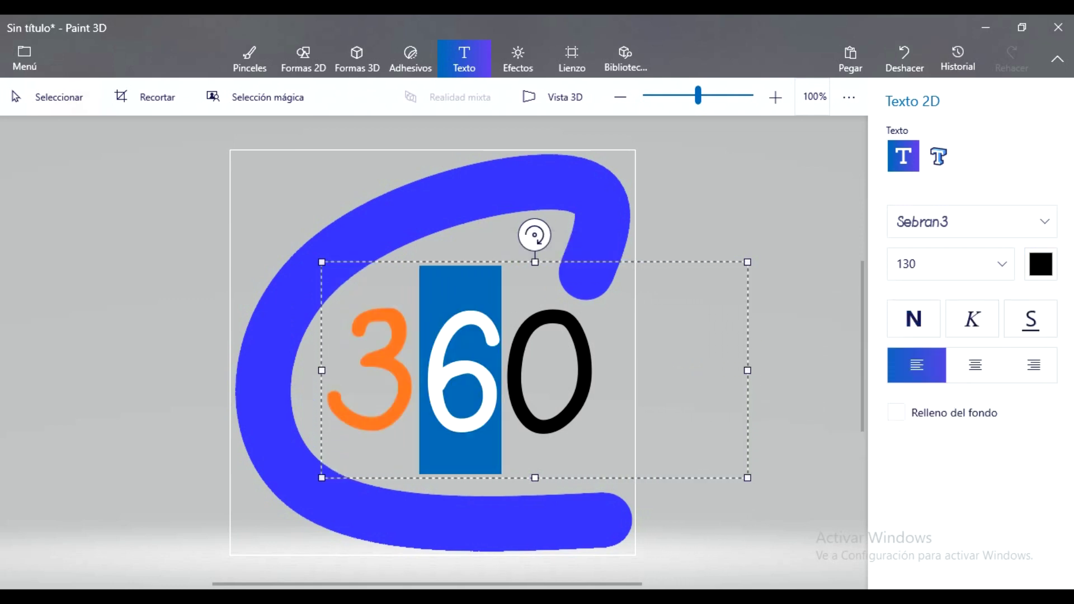
{"action": "left_click", "coordinate": [1040, 264]}
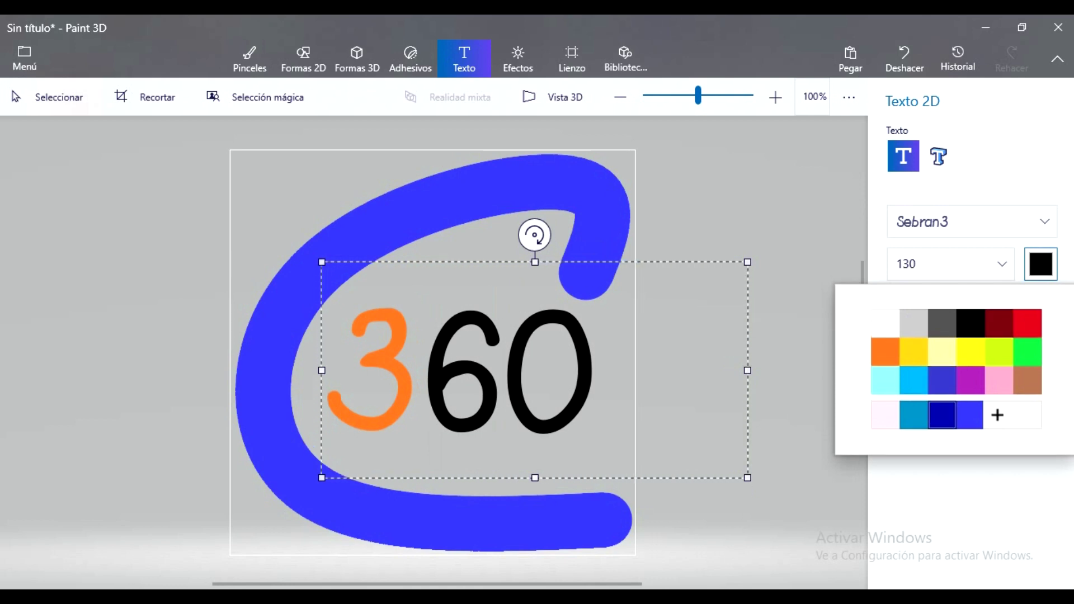
{"action": "left_click", "coordinate": [942, 415]}
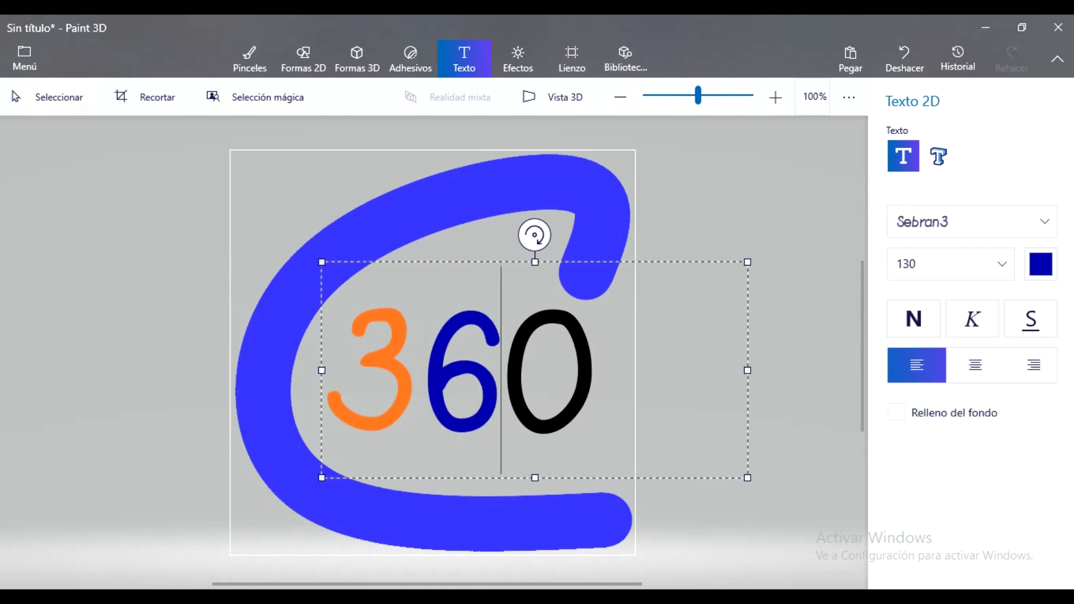
{"action": "key", "text": "shift+Right"}
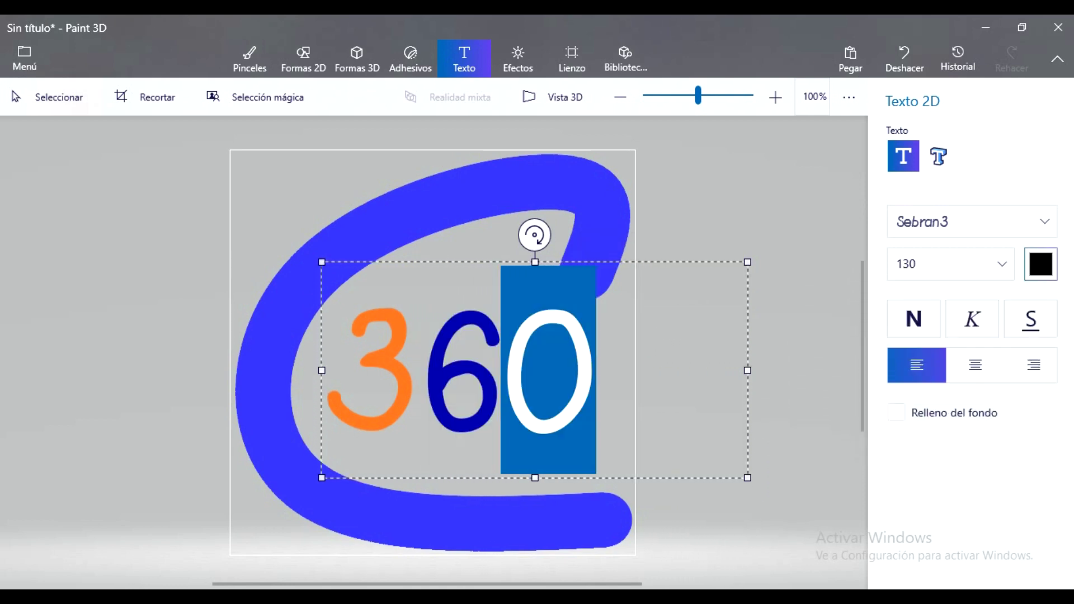
{"action": "left_click", "coordinate": [1040, 263]}
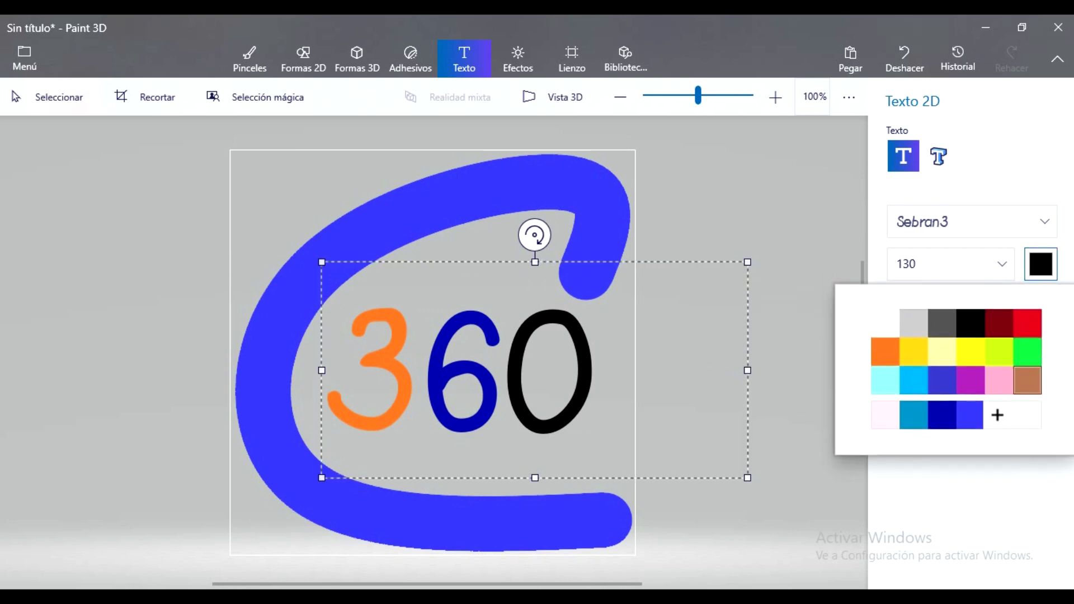
{"action": "left_click", "coordinate": [1027, 323]}
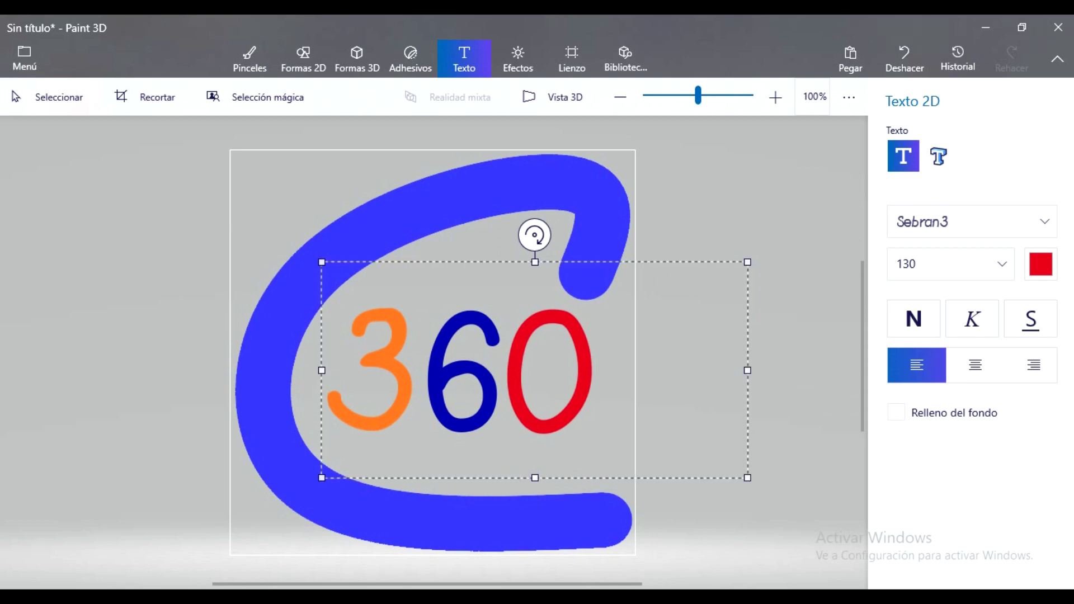
Step: Select the whole "360" text and try it in the Thinking Of Betty font
{"action": "key", "text": "ctrl+a"}
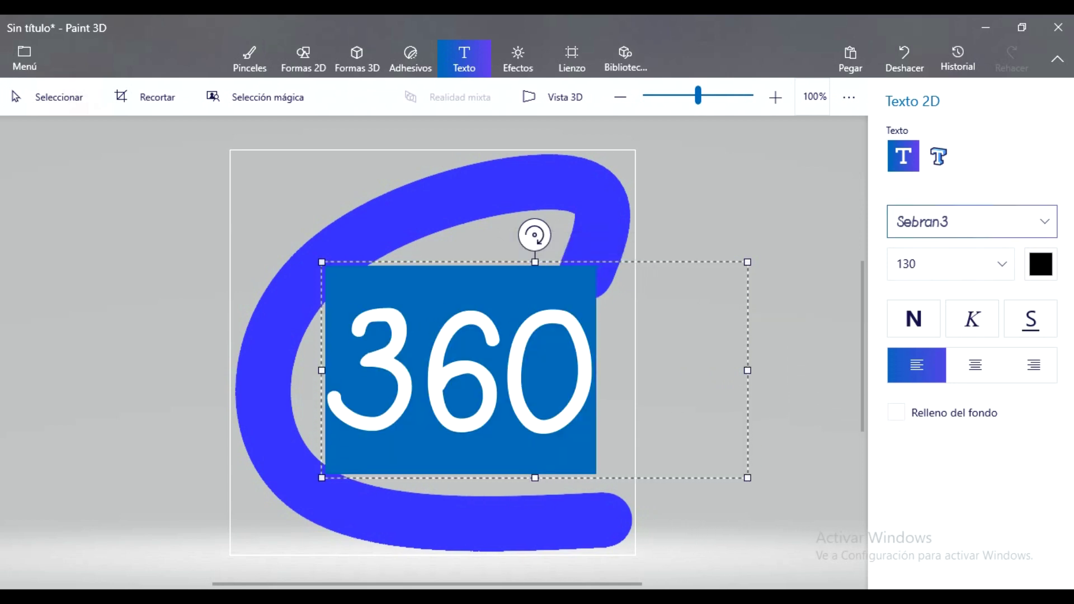
{"action": "key", "text": "alt+Down"}
{"action": "key", "text": "Down"}
{"action": "key", "text": "Down"}
{"action": "key", "text": "Down"}
{"action": "key", "text": "Down"}
{"action": "key", "text": "Down"}
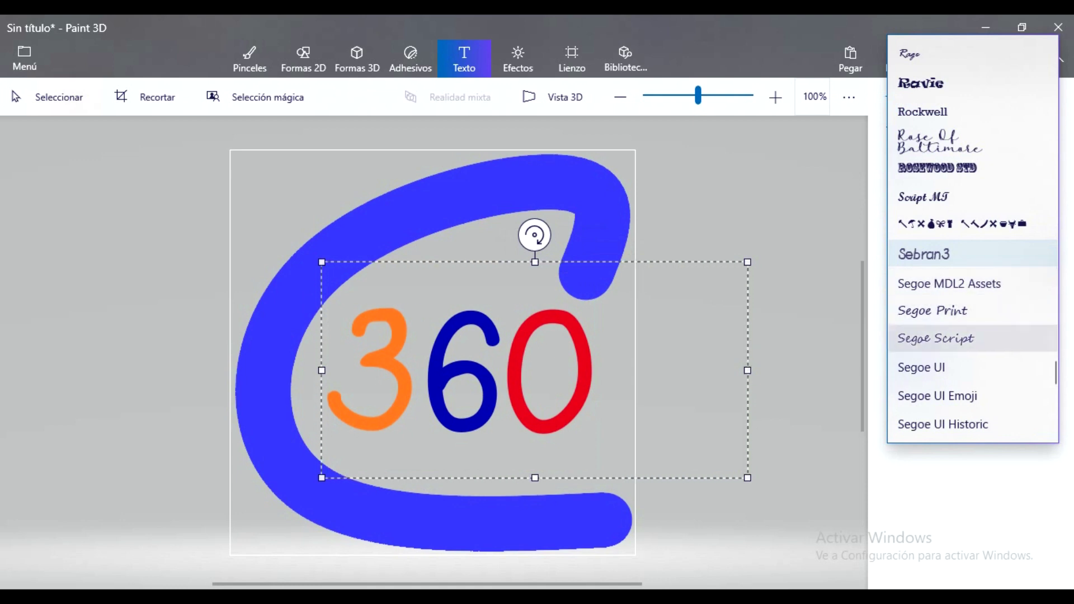
{"action": "key", "text": "Down"}
{"action": "key", "text": "Down"}
{"action": "key", "text": "Down"}
{"action": "key", "text": "Down"}
{"action": "key", "text": "Down"}
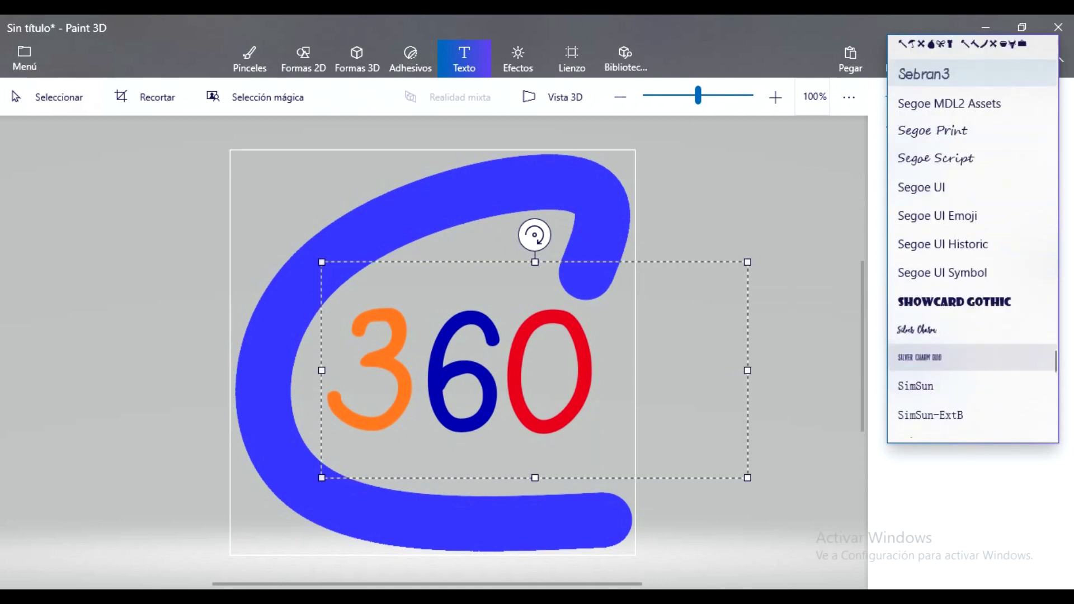
{"action": "key", "text": "Down"}
{"action": "key", "text": "Down"}
{"action": "key", "text": "Down"}
{"action": "key", "text": "Down"}
{"action": "key", "text": "Down"}
{"action": "key", "text": "Down"}
{"action": "key", "text": "Down"}
{"action": "key", "text": "Down"}
{"action": "key", "text": "Down"}
{"action": "key", "text": "Down"}
{"action": "key", "text": "Down"}
{"action": "key", "text": "Down"}
{"action": "key", "text": "Down"}
{"action": "key", "text": "Down"}
{"action": "key", "text": "Down"}
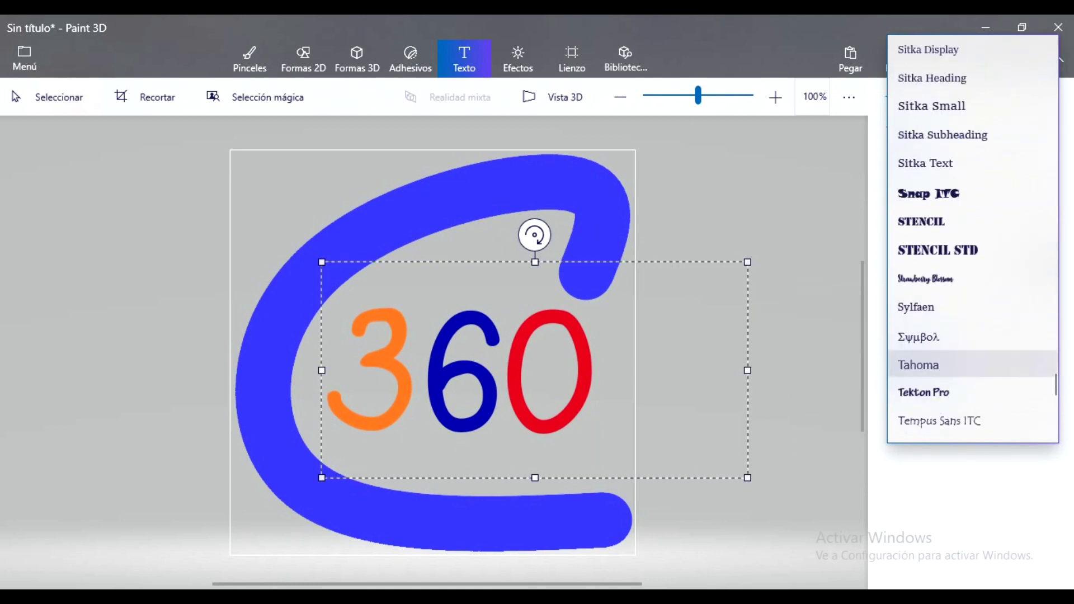
{"action": "key", "text": "Up"}
{"action": "key", "text": "Up"}
{"action": "key", "text": "Up"}
{"action": "key", "text": "Up"}
{"action": "key", "text": "Down"}
{"action": "key", "text": "Down"}
{"action": "key", "text": "Down"}
{"action": "key", "text": "Down"}
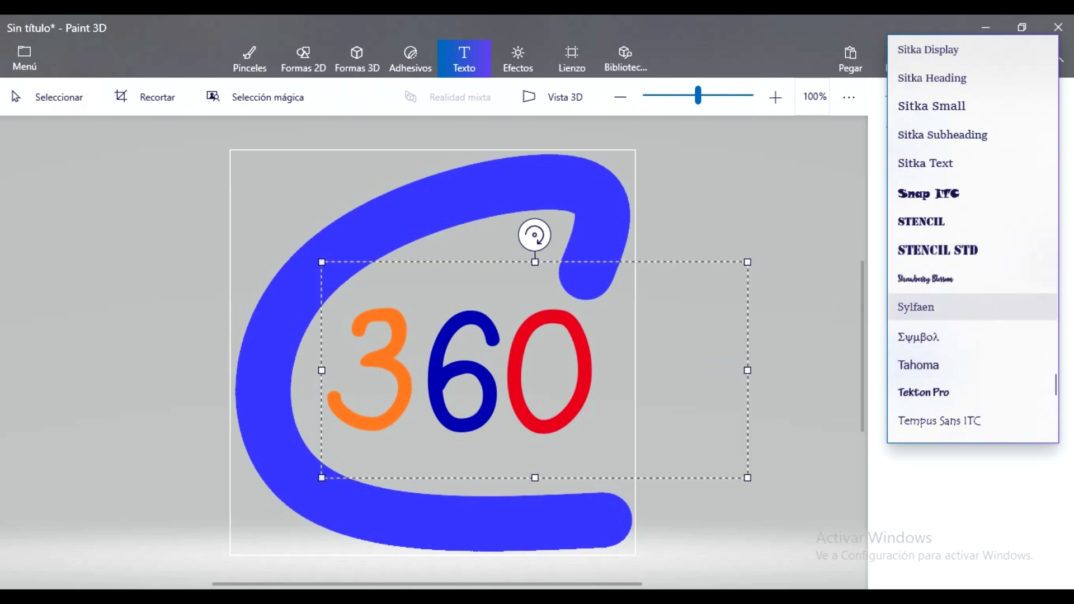
{"action": "key", "text": "Down"}
{"action": "key", "text": "Down"}
{"action": "key", "text": "Down"}
{"action": "key", "text": "Down"}
{"action": "key", "text": "Down"}
{"action": "key", "text": "Return"}
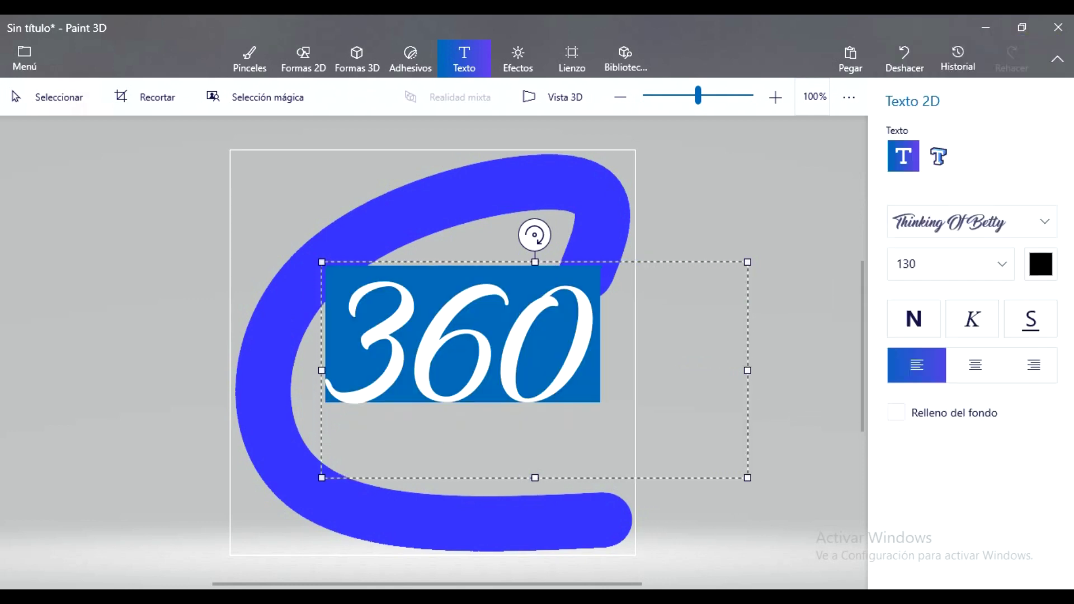
Step: Try the "360" text in the Verdana font and in the Wasted font
{"action": "left_click", "coordinate": [968, 221]}
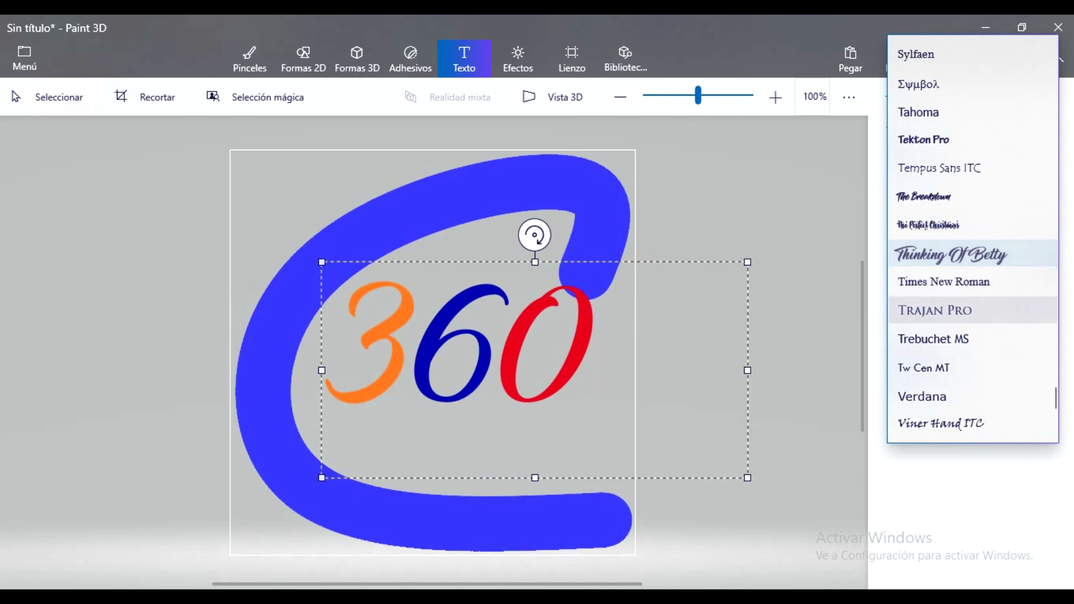
{"action": "scroll", "coordinate": [973, 240], "scroll_direction": "down", "scroll_amount": 3}
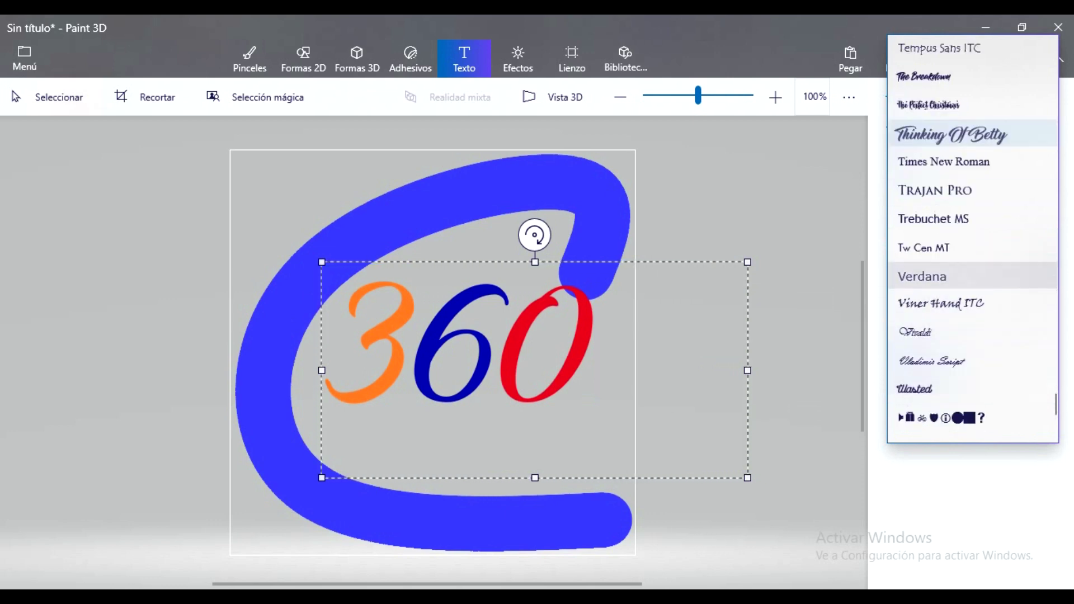
{"action": "left_click", "coordinate": [928, 276]}
{"action": "left_click", "coordinate": [967, 221]}
{"action": "scroll", "coordinate": [973, 254], "scroll_direction": "down", "scroll_amount": 3}
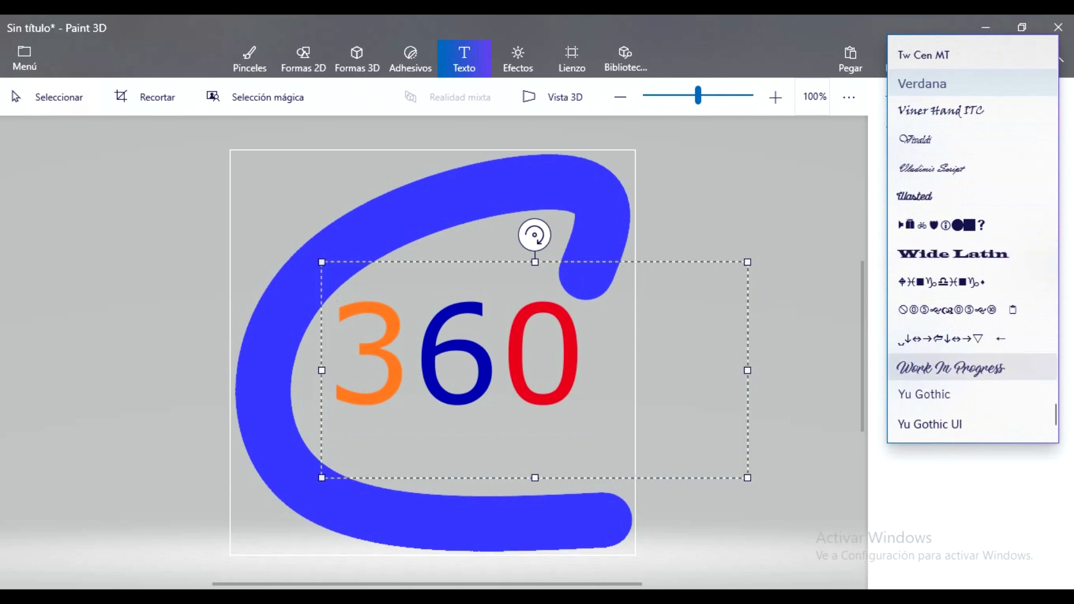
{"action": "scroll", "coordinate": [973, 341], "scroll_direction": "up", "scroll_amount": 2}
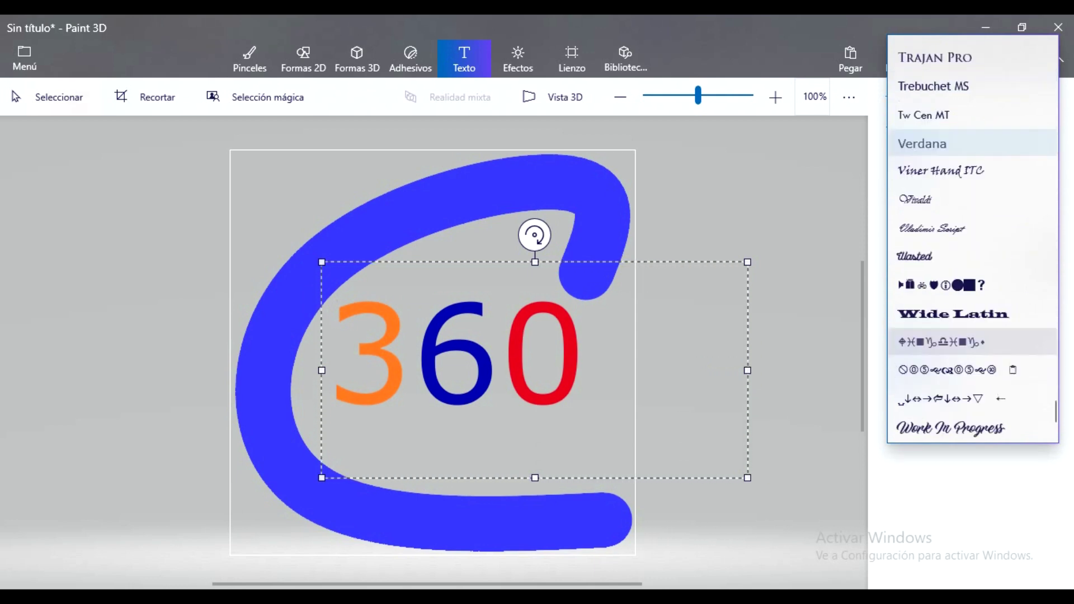
{"action": "scroll", "coordinate": [973, 341], "scroll_direction": "up", "scroll_amount": 2}
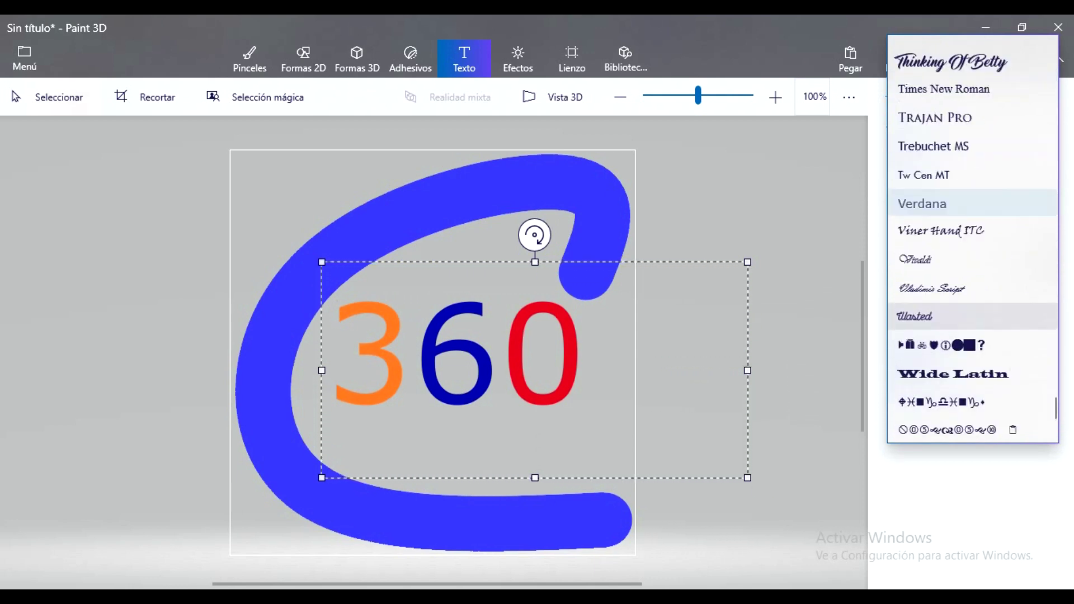
{"action": "left_click", "coordinate": [917, 316]}
Step: Try the "360" text in the Poplar Std font and in the Poor Richard font
{"action": "left_click", "coordinate": [958, 220]}
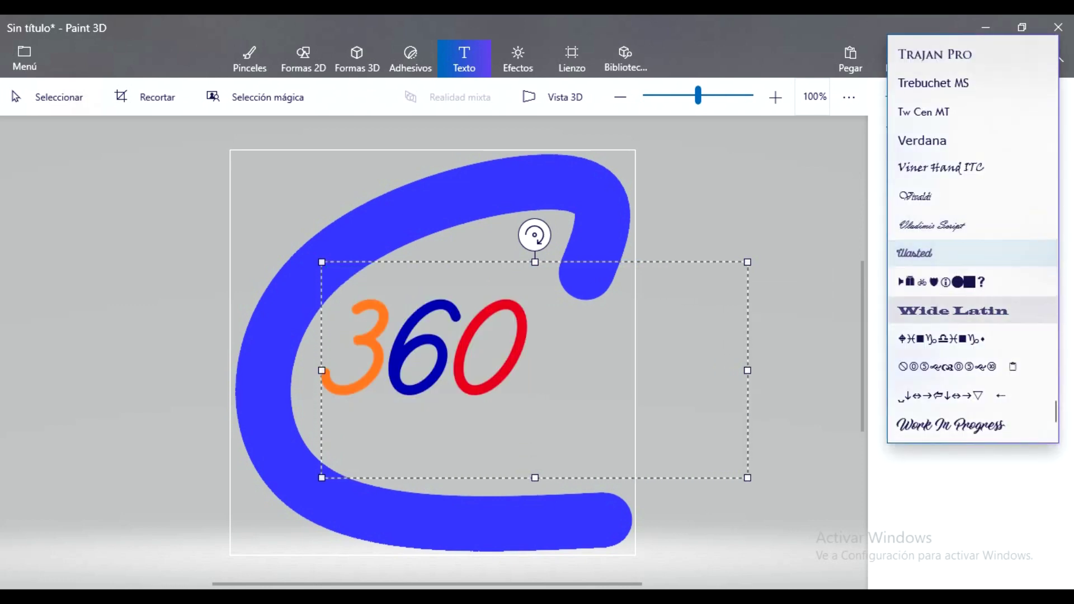
{"action": "scroll", "coordinate": [973, 341], "scroll_direction": "up", "scroll_amount": 10}
{"action": "scroll", "coordinate": [973, 341], "scroll_direction": "up", "scroll_amount": 6}
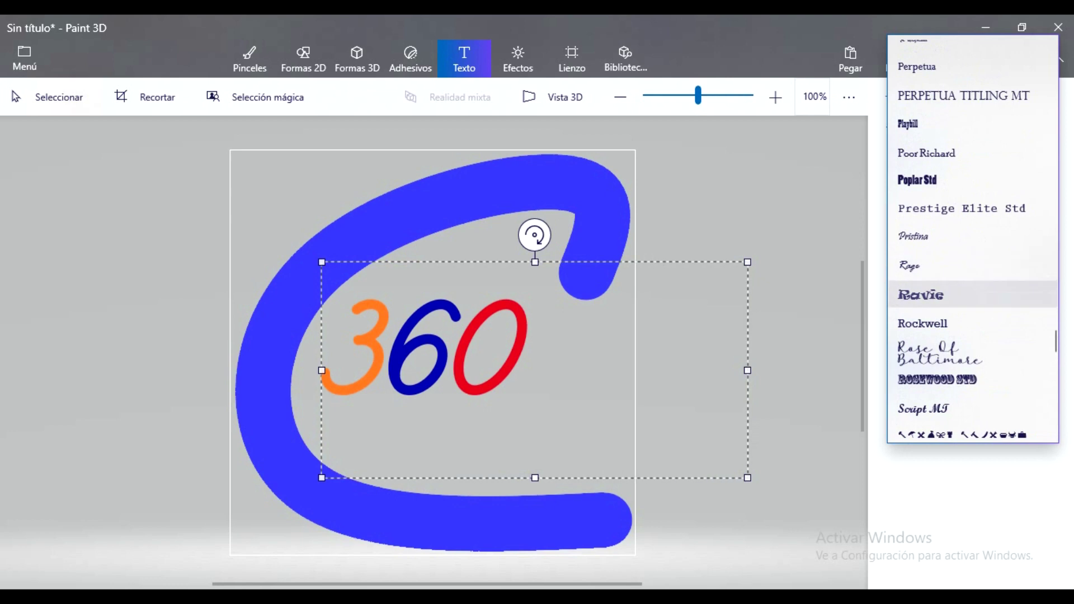
{"action": "scroll", "coordinate": [973, 269], "scroll_direction": "up", "scroll_amount": 2}
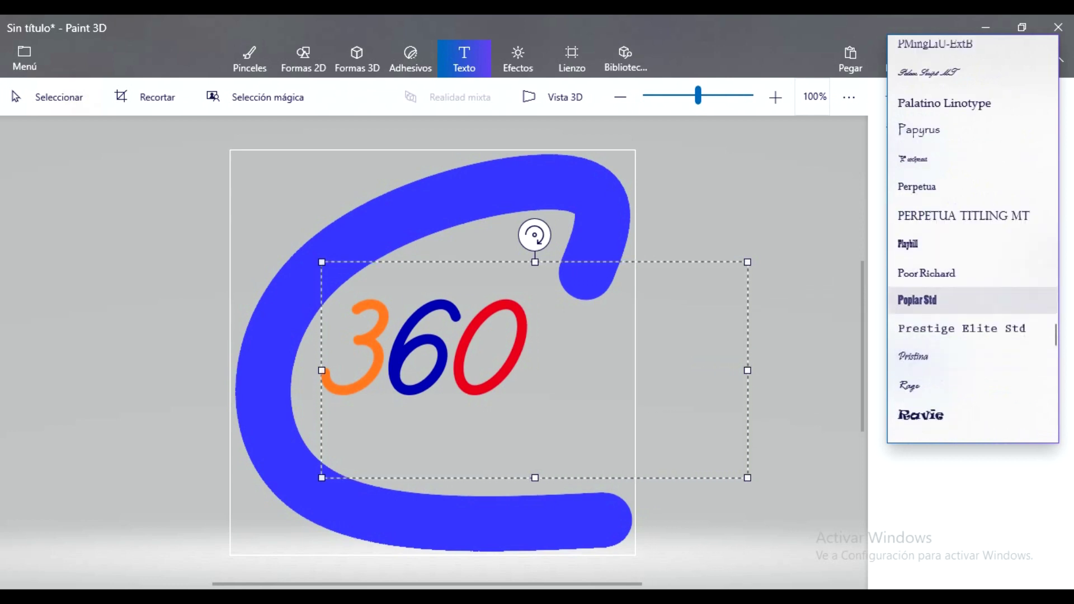
{"action": "left_click", "coordinate": [917, 300]}
{"action": "left_click", "coordinate": [951, 222]}
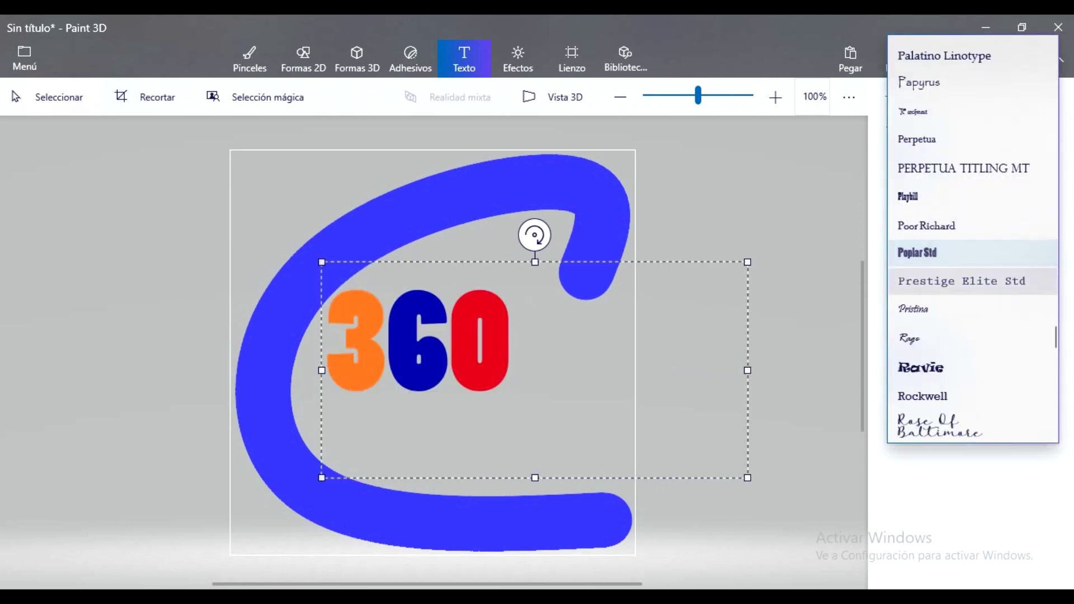
{"action": "left_click", "coordinate": [926, 225]}
Step: Set the font of the "360" text to Mustardo
{"action": "left_click", "coordinate": [973, 222]}
{"action": "scroll", "coordinate": [973, 241], "scroll_direction": "up", "scroll_amount": 5}
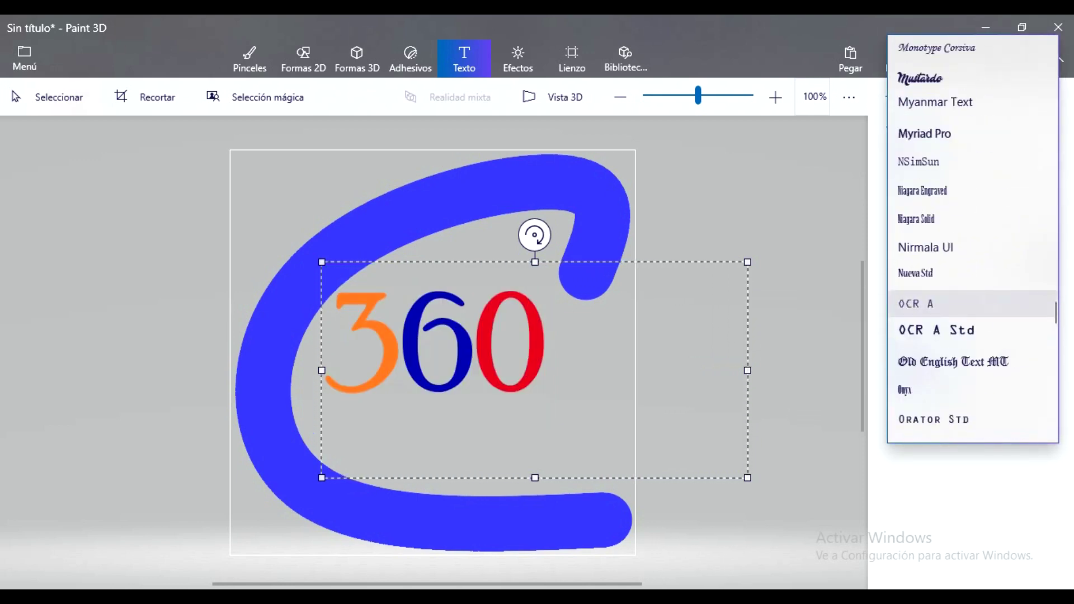
{"action": "scroll", "coordinate": [973, 256], "scroll_direction": "up", "scroll_amount": 3}
{"action": "left_click", "coordinate": [973, 256]}
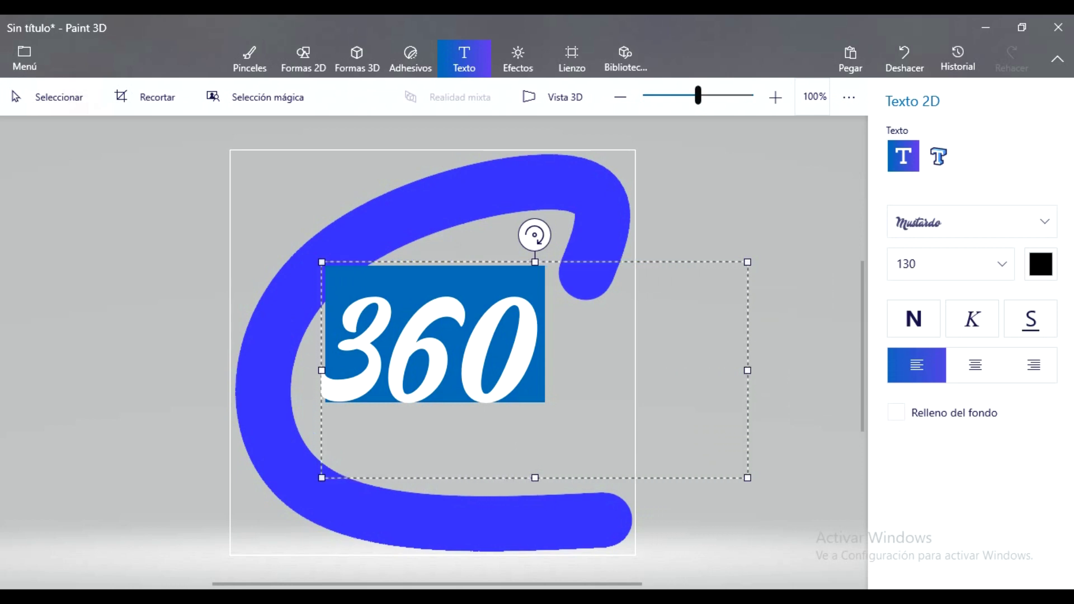
Step: Make the whole "360" text bold and commit it to the canvas
{"action": "left_click", "coordinate": [698, 95]}
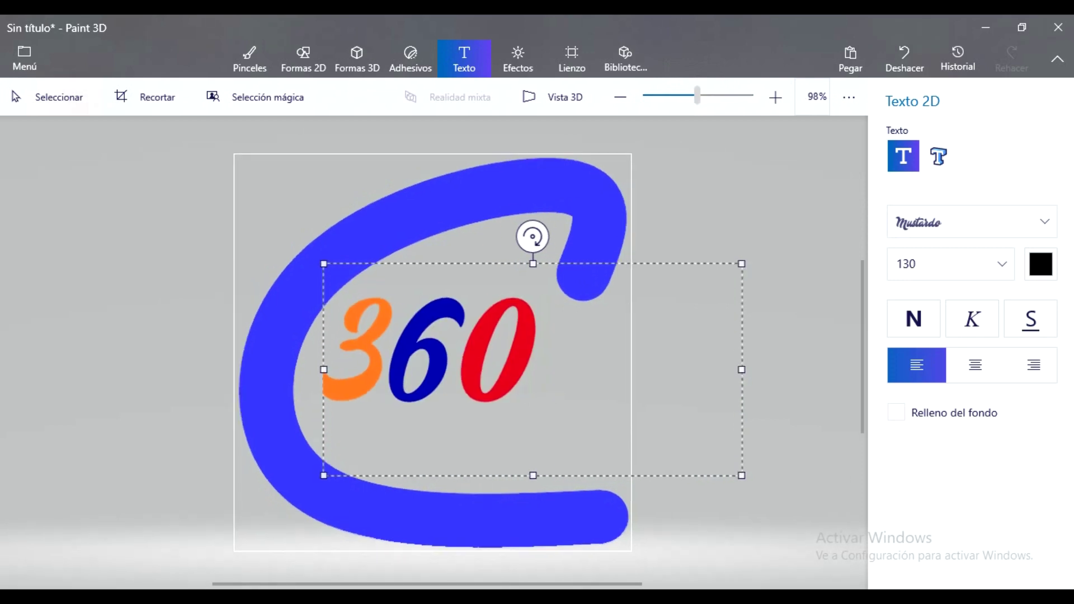
{"action": "mouse_move", "coordinate": [698, 95]}
{"action": "left_mouse_down"}
{"action": "mouse_move", "coordinate": [712, 95]}
{"action": "mouse_move", "coordinate": [691, 95]}
{"action": "left_mouse_up"}
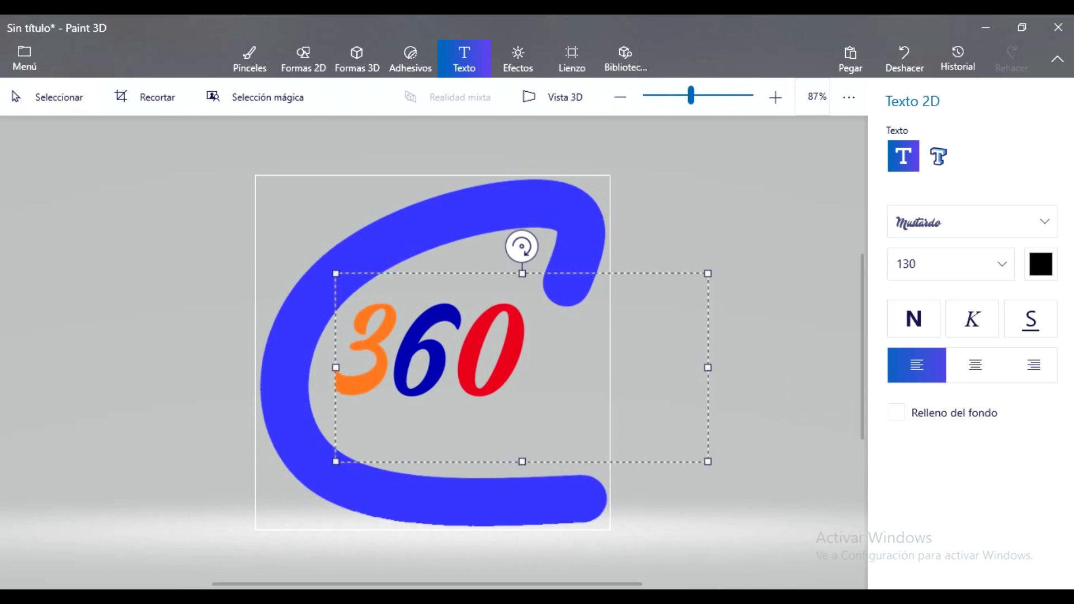
{"action": "key", "text": "ctrl+a"}
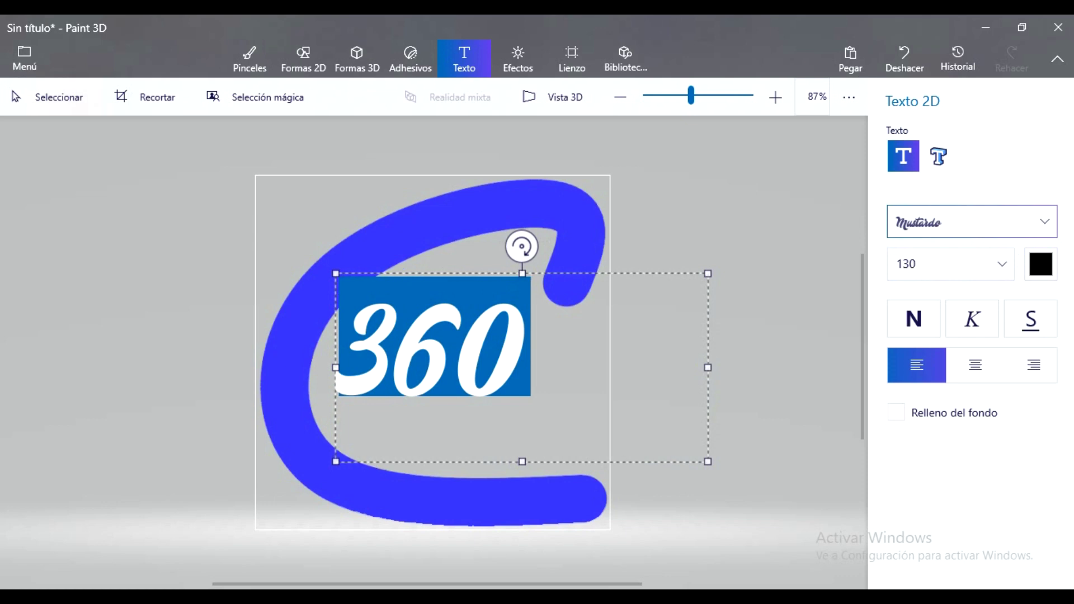
{"action": "key", "text": "Left"}
{"action": "key", "text": "ctrl+a"}
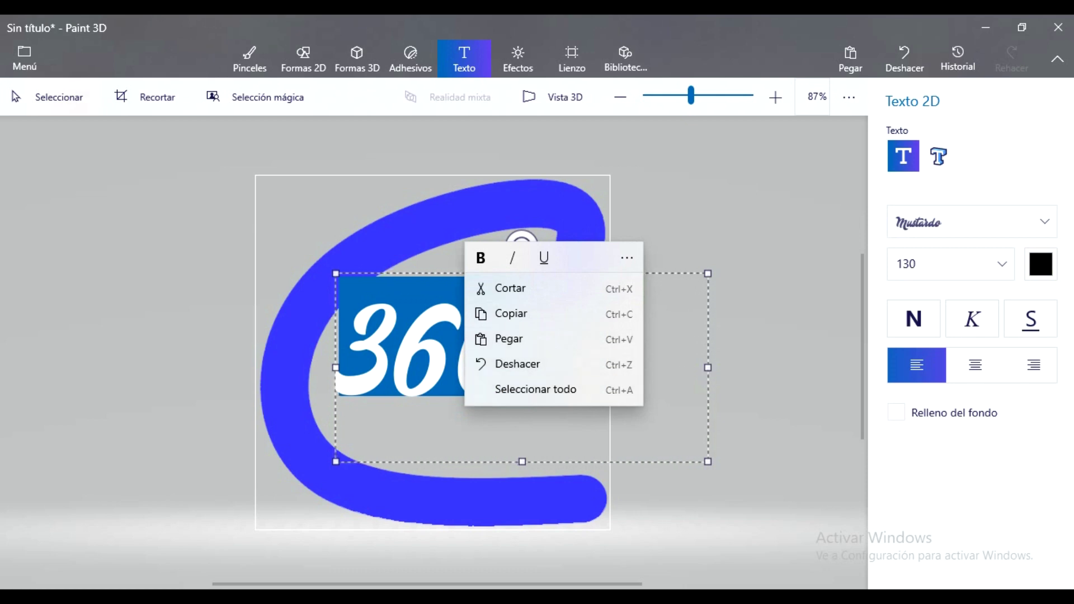
{"action": "key", "text": "Escape"}
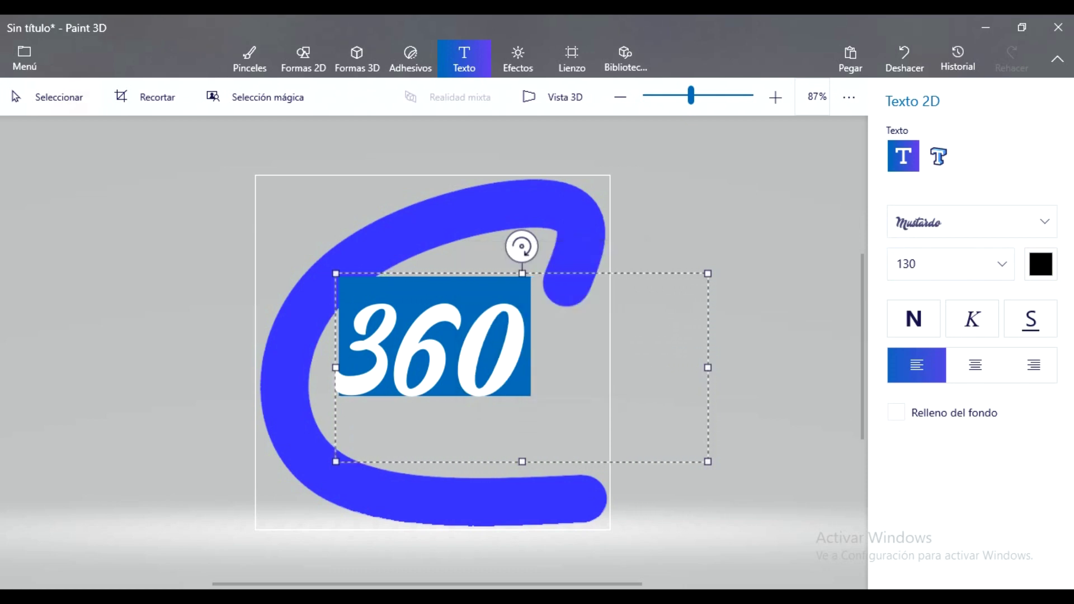
{"action": "left_click", "coordinate": [971, 222]}
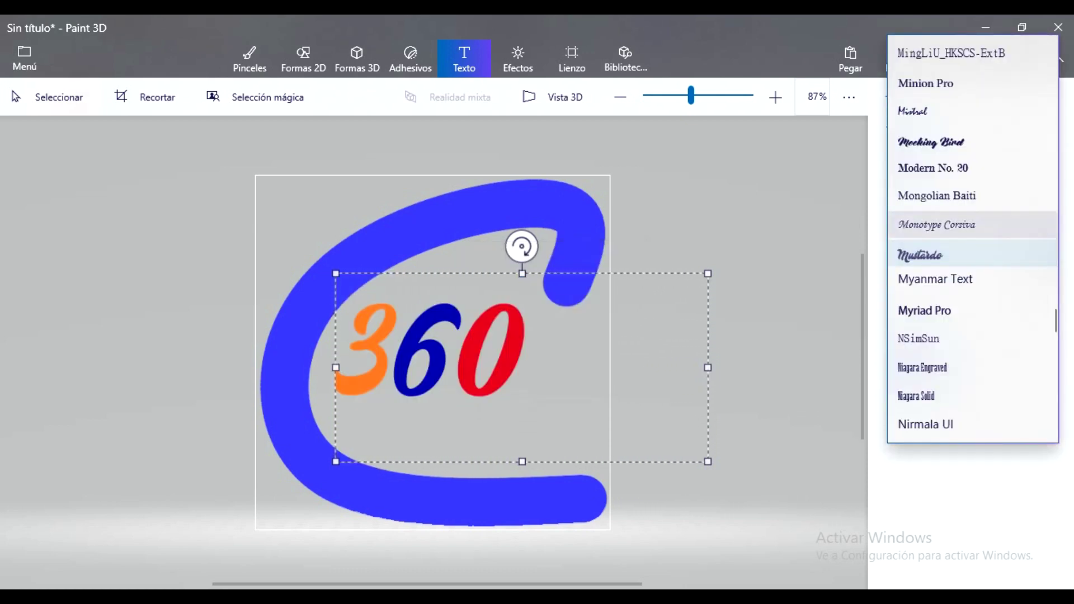
{"action": "key", "text": "Escape"}
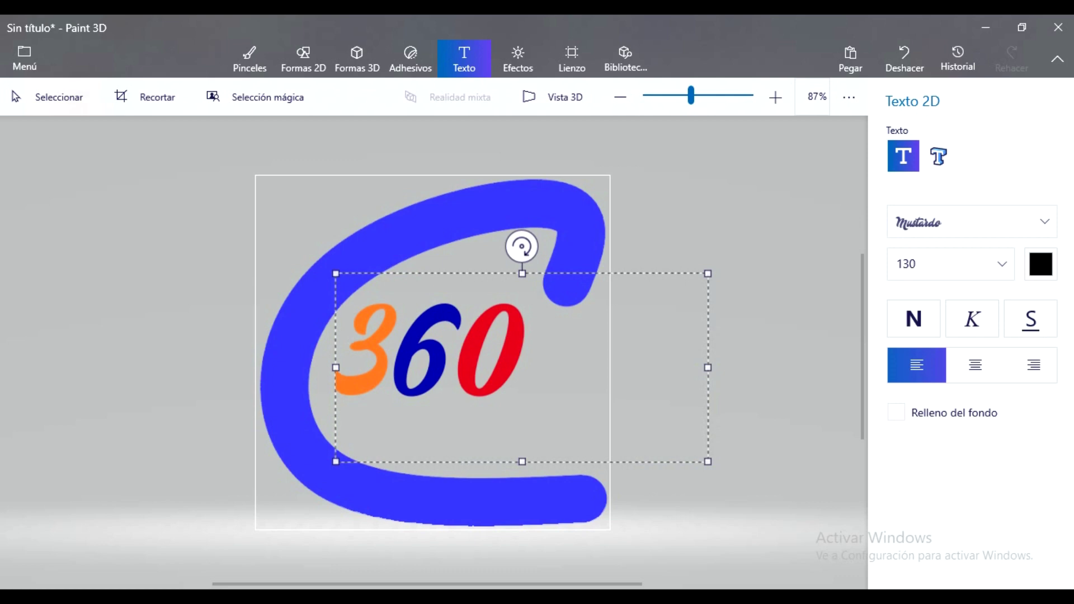
{"action": "key", "text": "ctrl+a"}
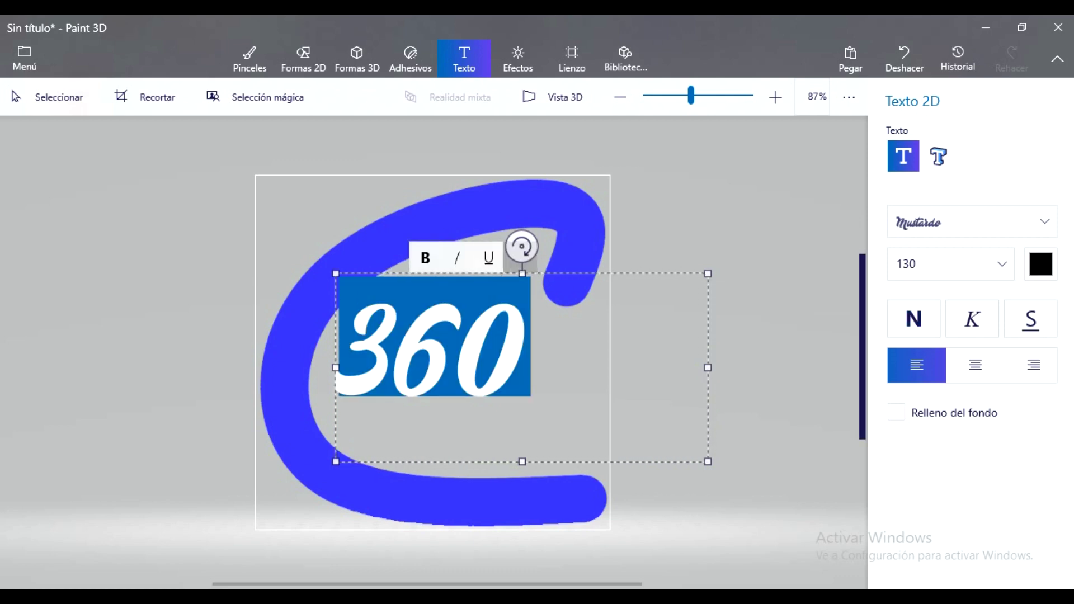
{"action": "key", "text": "ctrl+n"}
{"action": "key", "text": "End"}
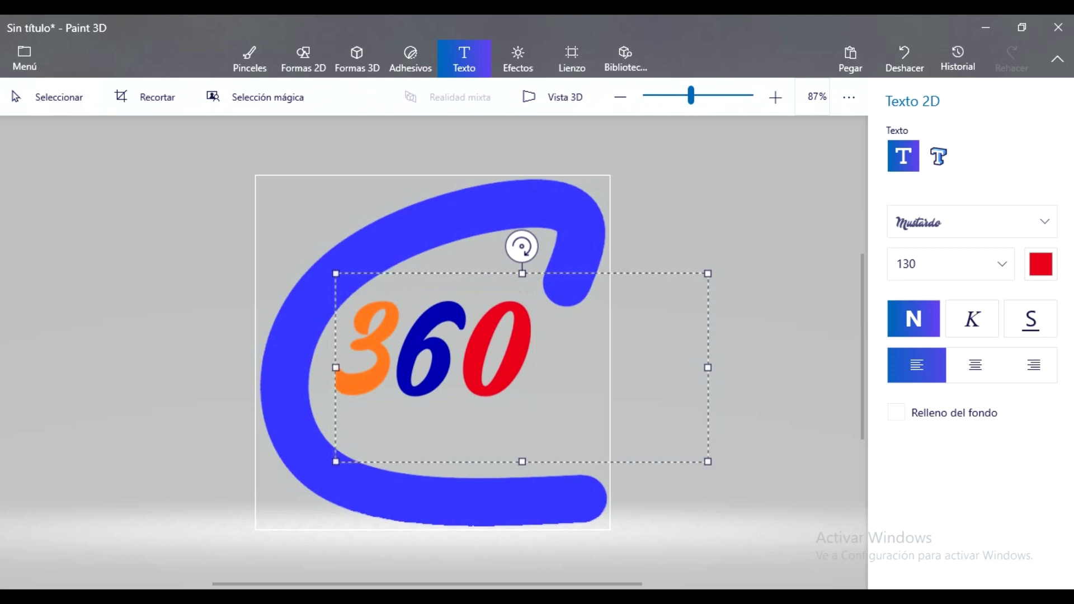
{"action": "key", "text": "Escape"}
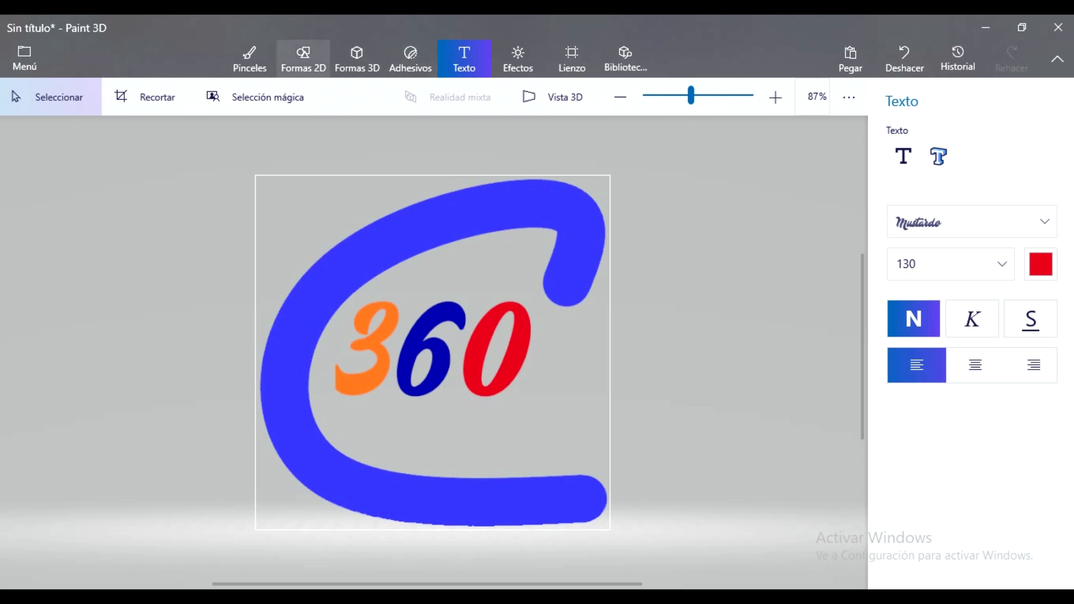
Step: Add the round eye sticker with its pupil at the top, position it just below the 6 inside the C, and commit it
{"action": "left_click", "coordinate": [411, 58]}
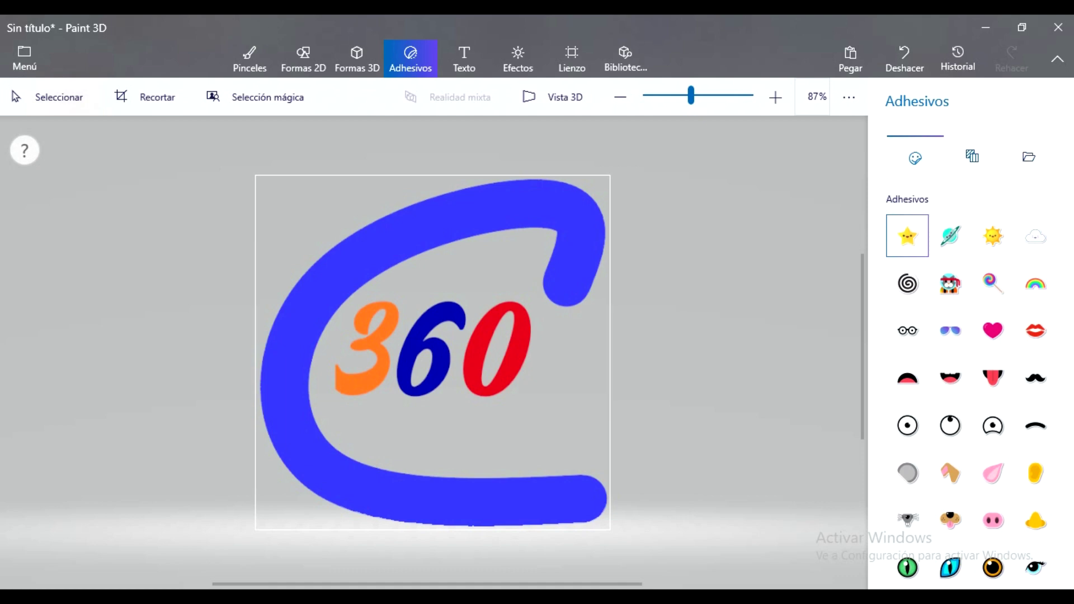
{"action": "left_click", "coordinate": [971, 156]}
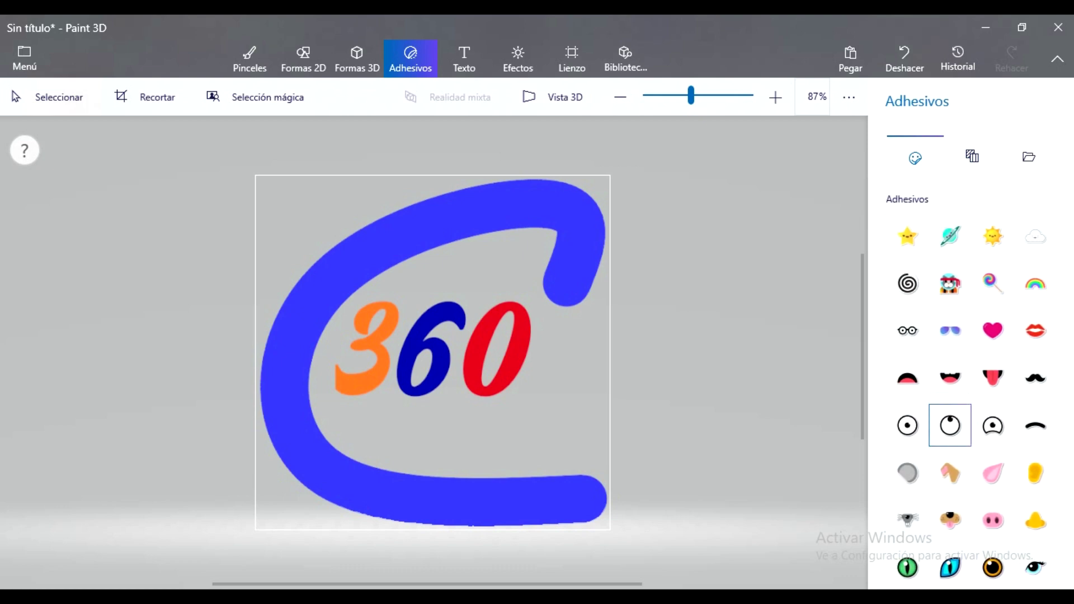
{"action": "left_click_drag", "start_coordinate": [503, 407], "coordinate": [572, 477]}
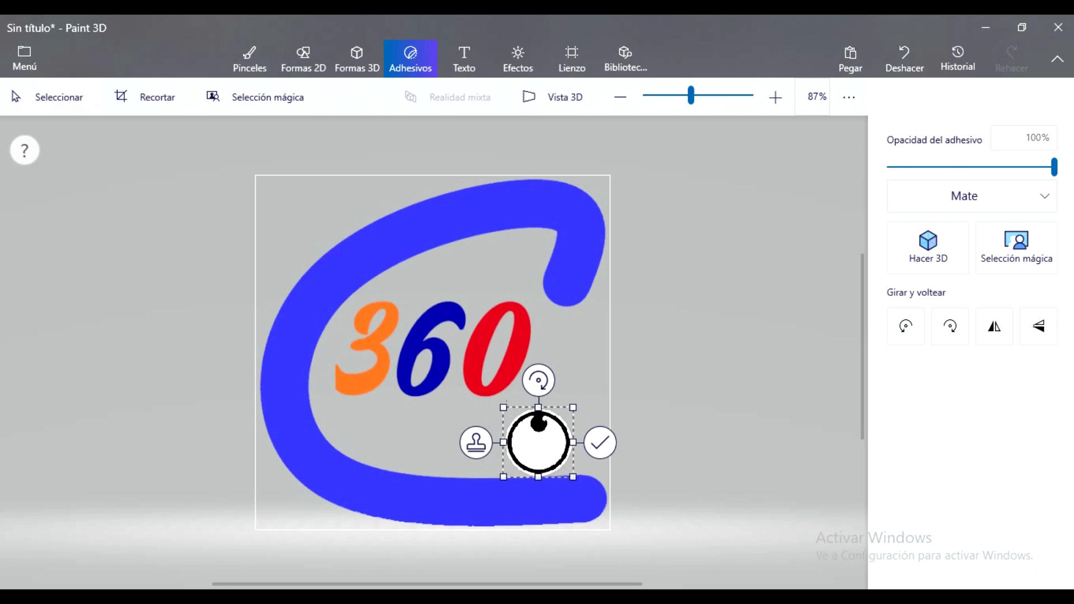
{"action": "left_click_drag", "start_coordinate": [538, 442], "coordinate": [439, 437]}
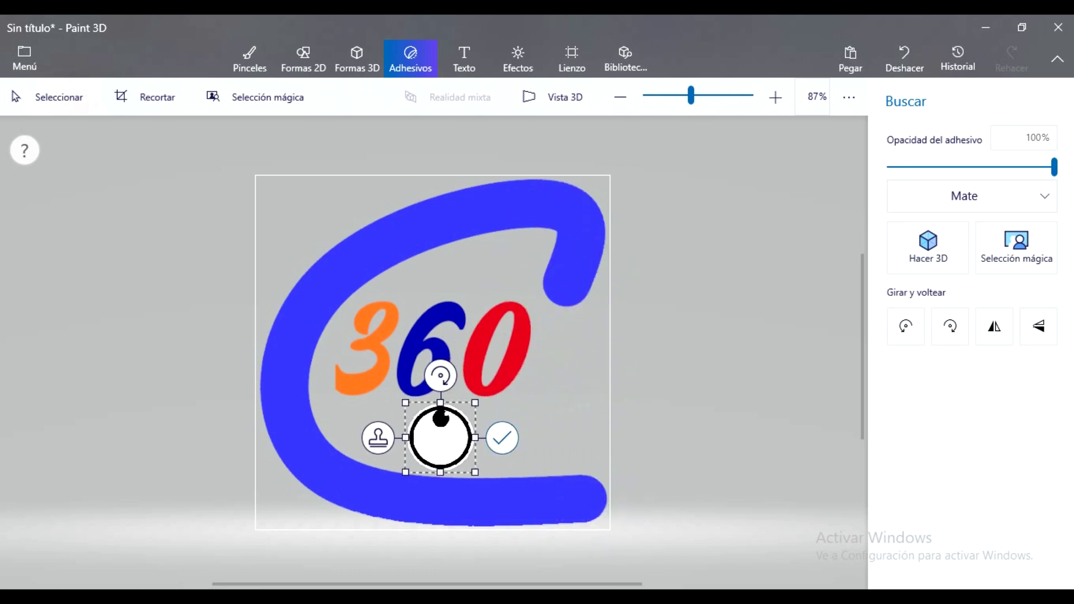
{"action": "left_click", "coordinate": [501, 437]}
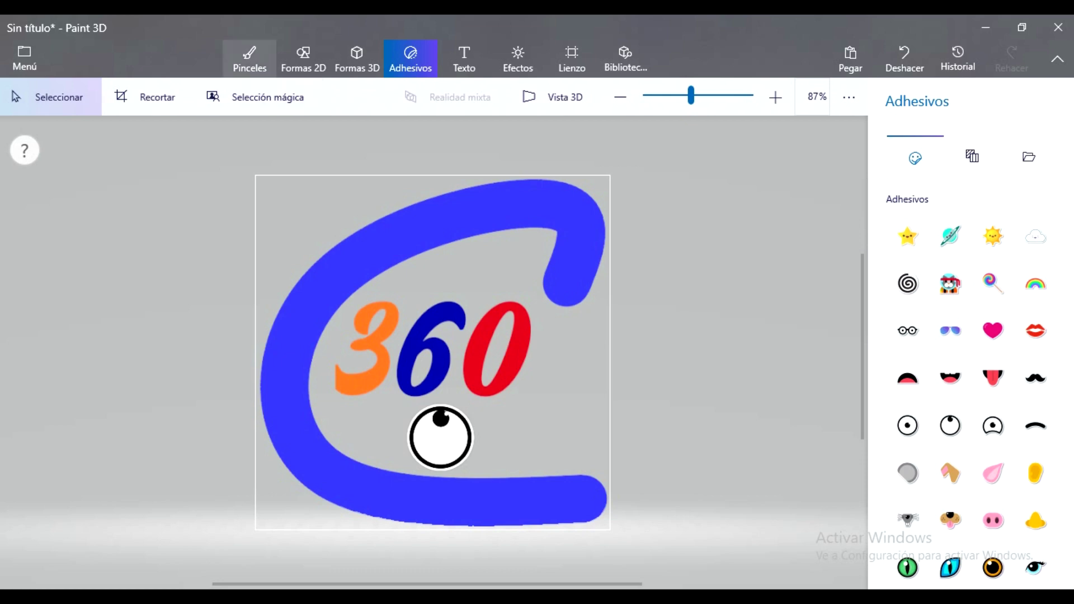
{"action": "left_click", "coordinate": [250, 55]}
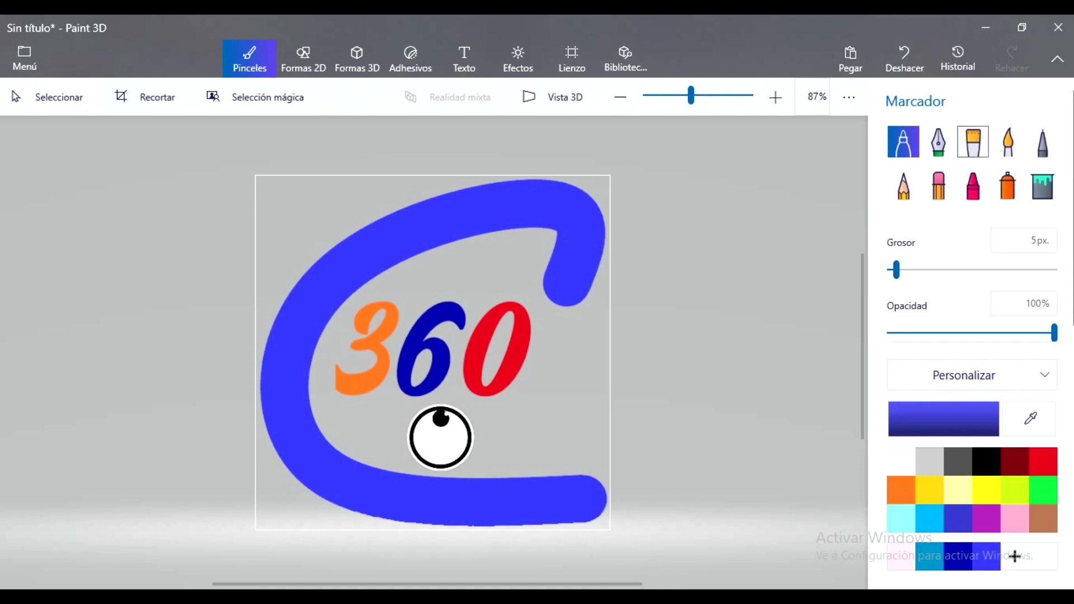
{"action": "left_click", "coordinate": [303, 56]}
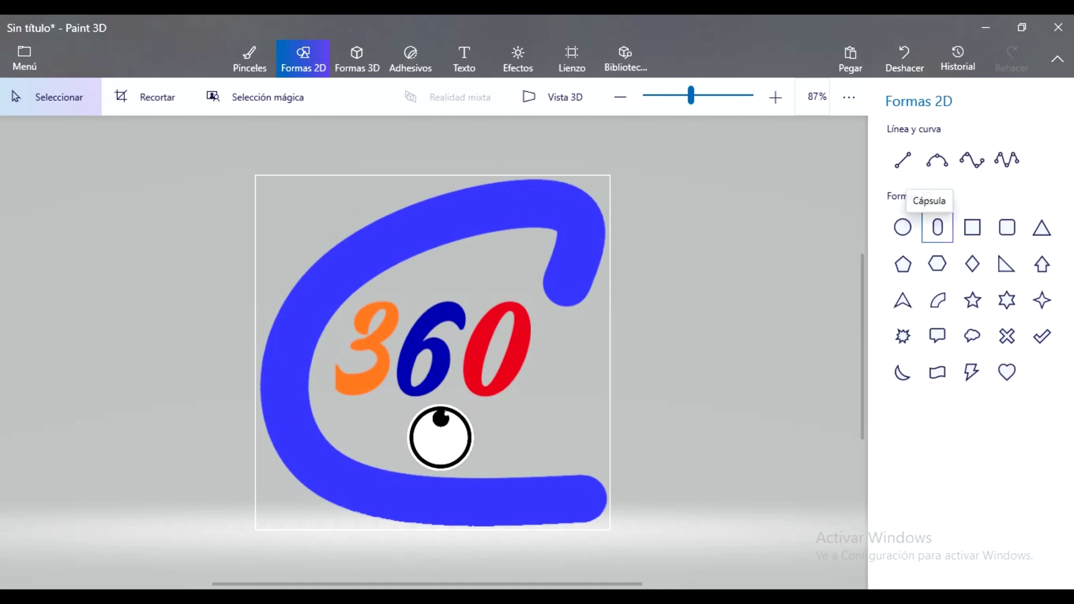
{"action": "left_click", "coordinate": [357, 56]}
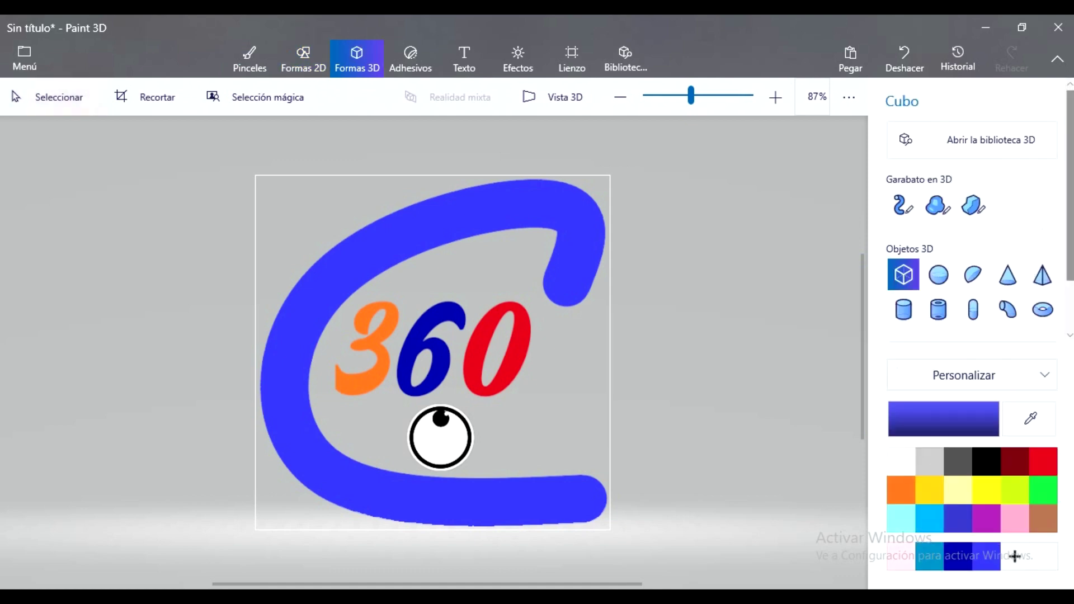
Step: Look through the available 3D objects and models, and browse the model categories in the 3D library
{"action": "scroll", "coordinate": [1006, 279], "scroll_direction": "down", "scroll_amount": 2}
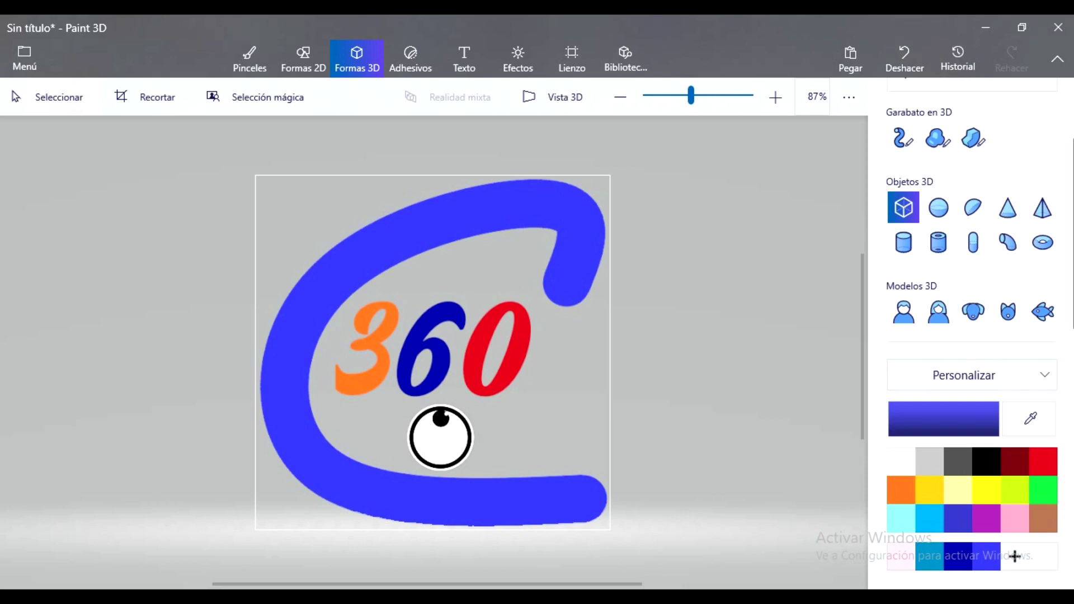
{"action": "scroll", "coordinate": [973, 312], "scroll_direction": "up", "scroll_amount": 2}
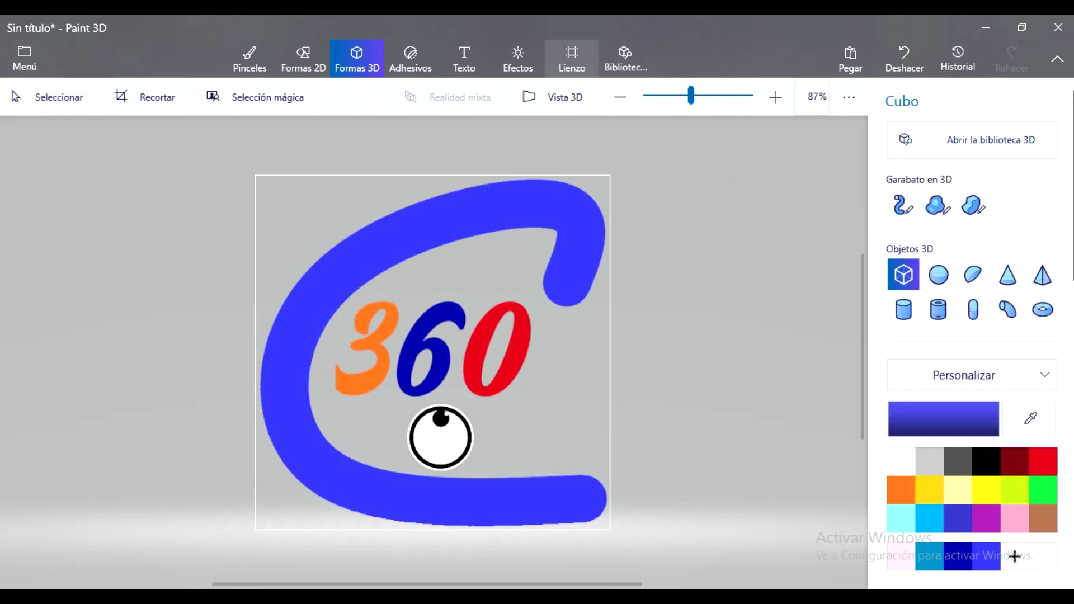
{"action": "left_click", "coordinate": [625, 60]}
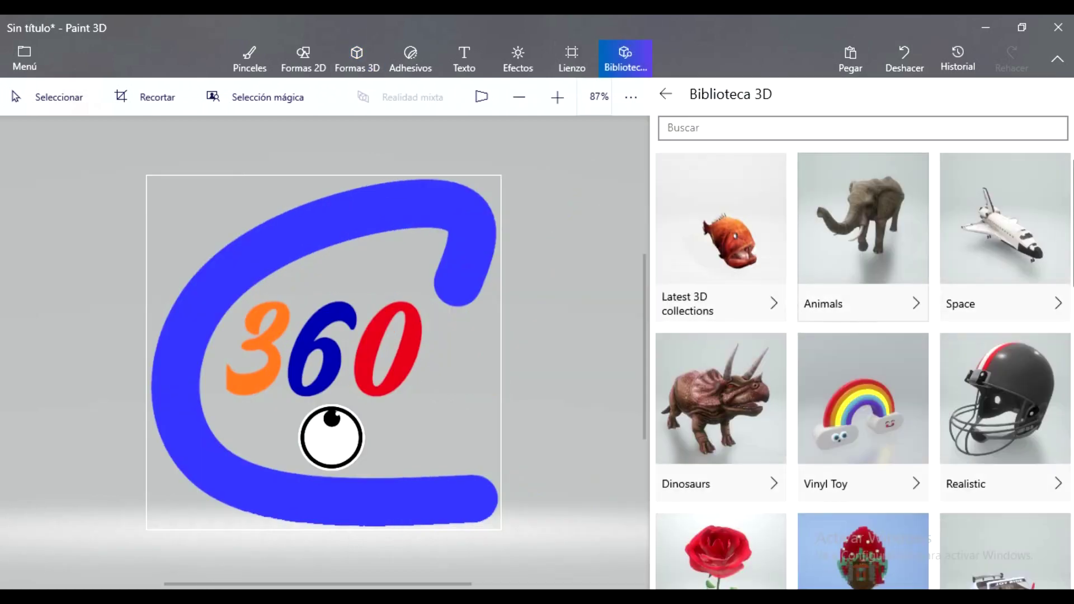
{"action": "scroll", "coordinate": [862, 368], "scroll_direction": "down", "scroll_amount": 1}
{"action": "scroll", "coordinate": [862, 335], "scroll_direction": "down", "scroll_amount": 8}
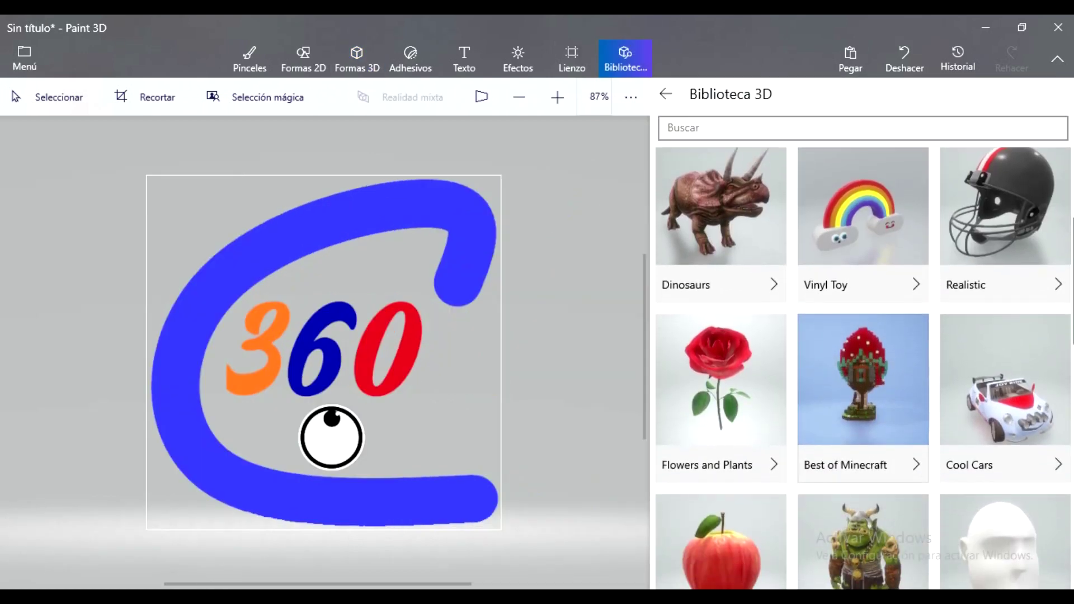
{"action": "scroll", "coordinate": [862, 368], "scroll_direction": "down", "scroll_amount": 5}
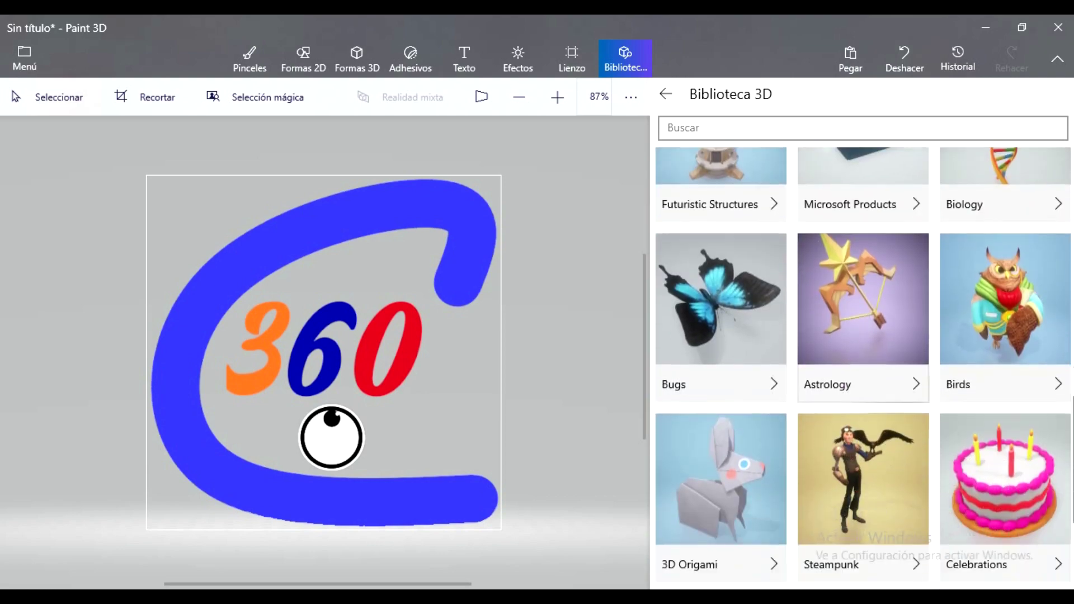
{"action": "scroll", "coordinate": [863, 368], "scroll_direction": "up", "scroll_amount": 3}
{"action": "scroll", "coordinate": [862, 368], "scroll_direction": "up", "scroll_amount": 8}
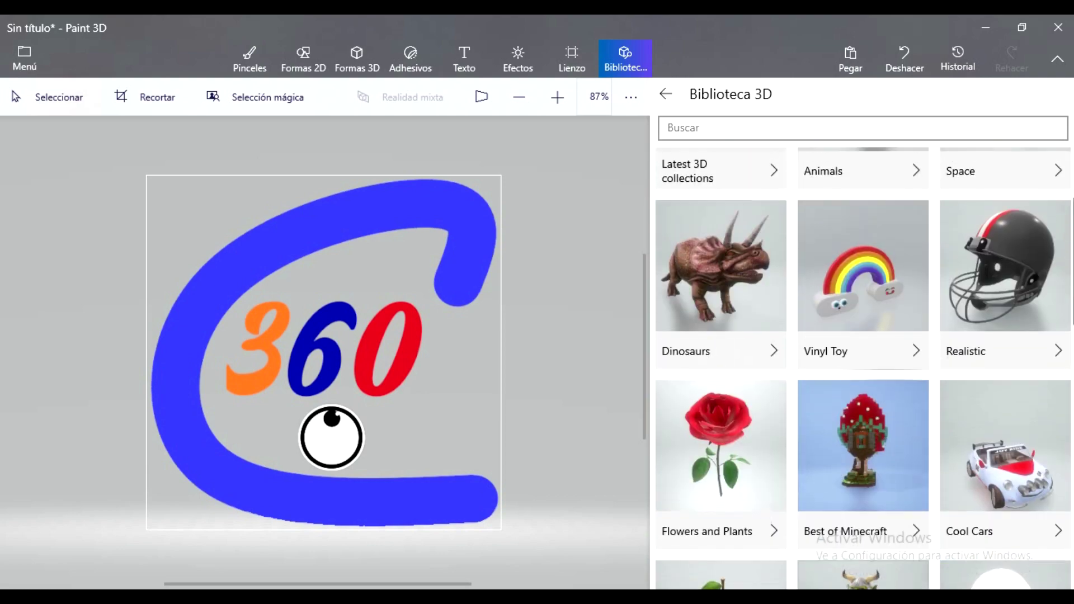
{"action": "scroll", "coordinate": [863, 368], "scroll_direction": "up", "scroll_amount": 2}
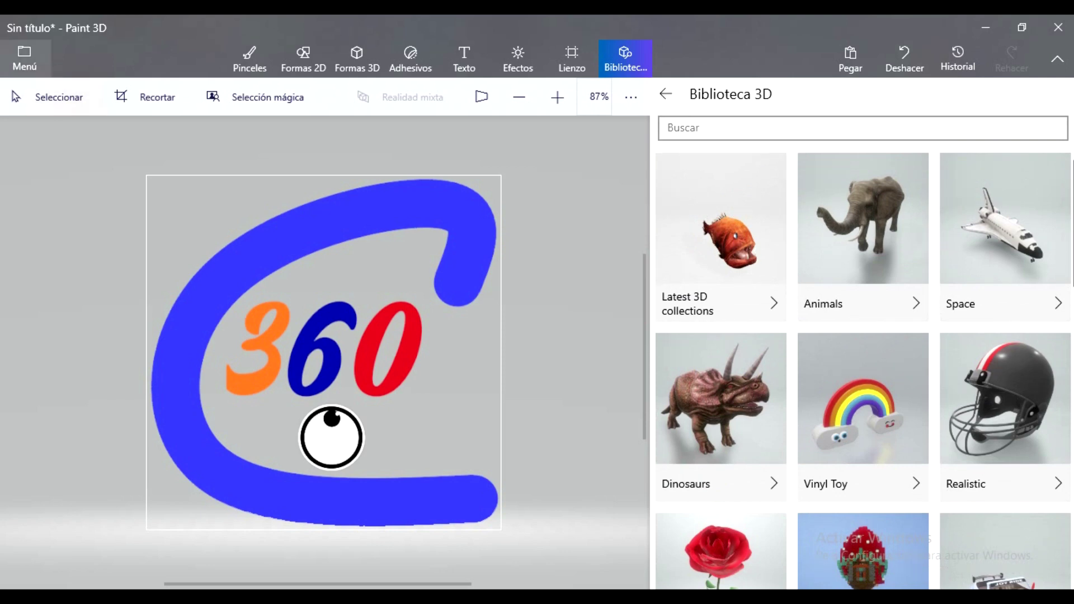
Step: Save a copy of the logo as a 2D PNG image named cofrecito360 in the Imágenes folder
{"action": "left_click", "coordinate": [24, 58]}
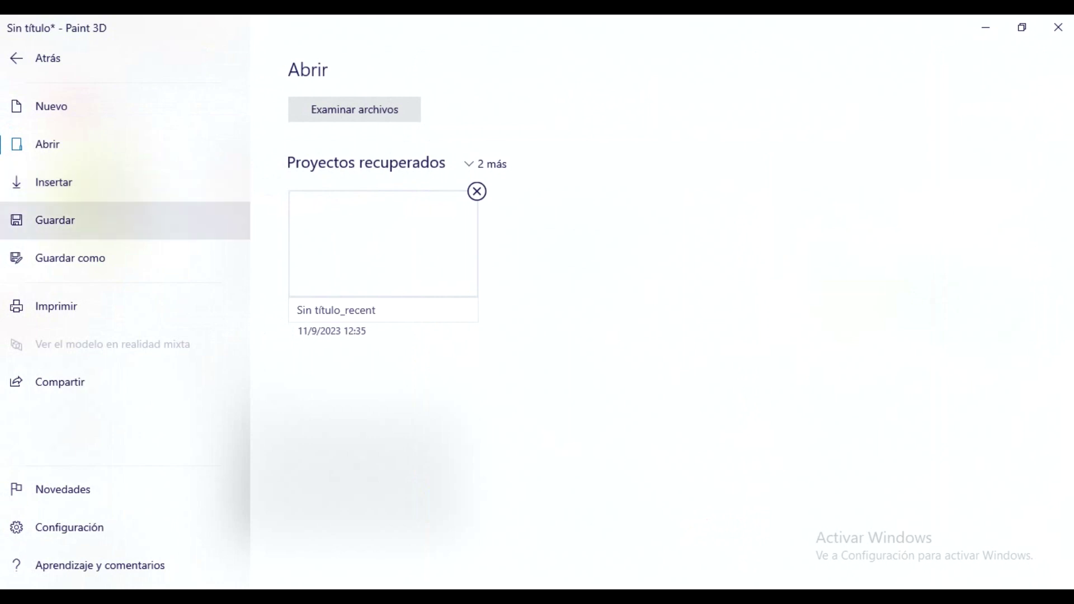
{"action": "left_click", "coordinate": [70, 258]}
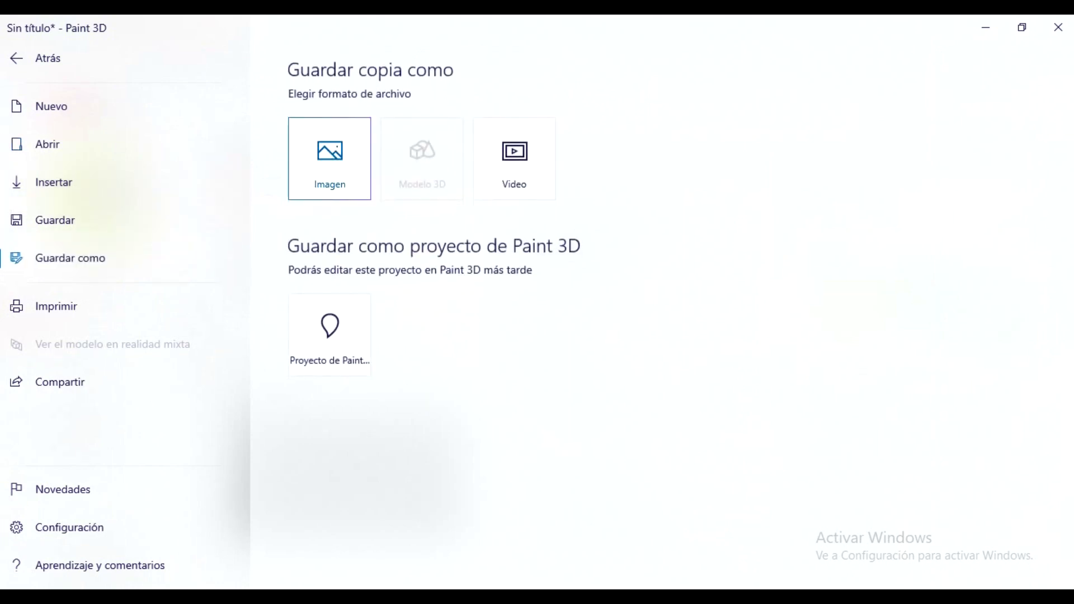
{"action": "key", "text": "Escape"}
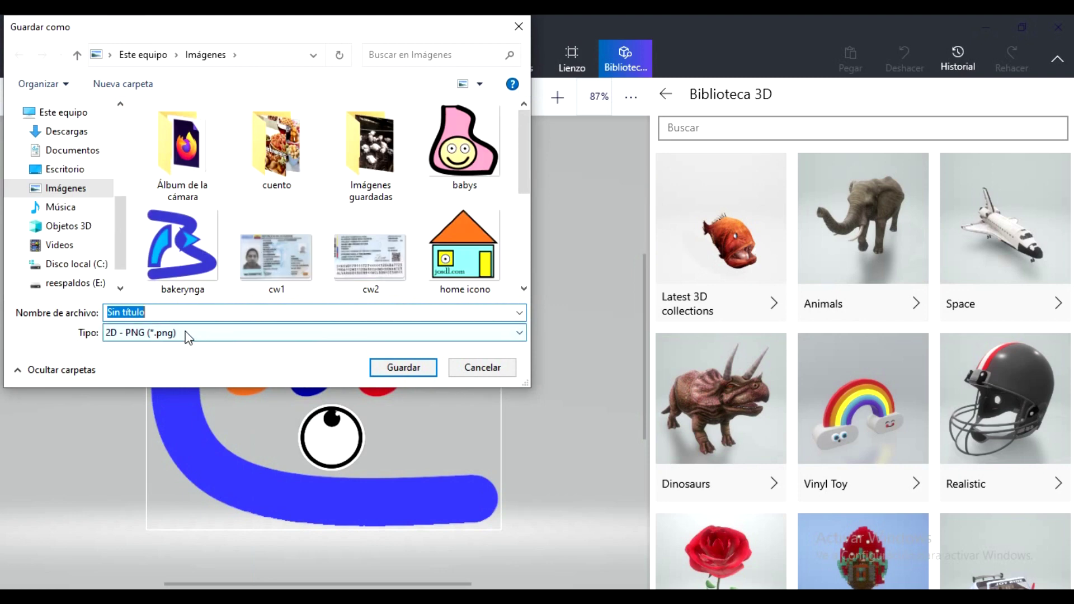
{"action": "type", "text": "cofrecito360"}
{"action": "left_click", "coordinate": [404, 369]}
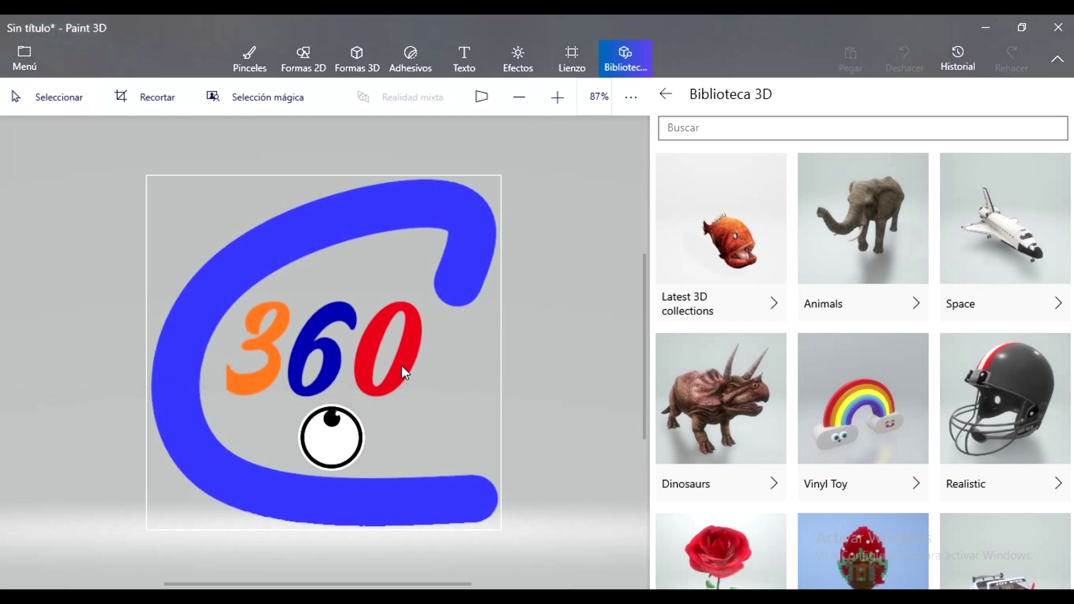